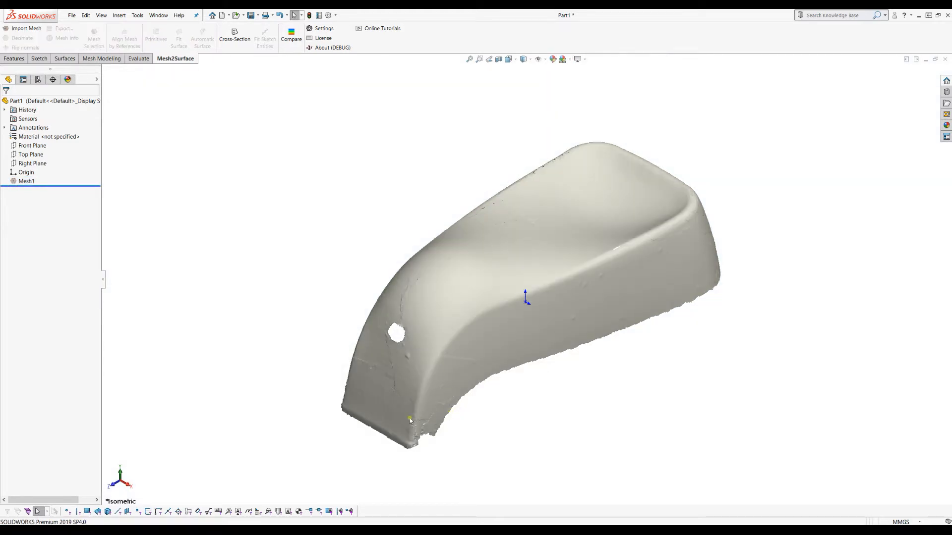
# Step: Examine the scanned mesh's side wall, top face and front hole from several angles
pyautogui.scroll(-2, 412, 419)
pyautogui.moveTo(411, 374); pyautogui.dragTo(337, 347, button='middle')
pyautogui.press('Escape')
pyautogui.scroll(-3, 600, 217)
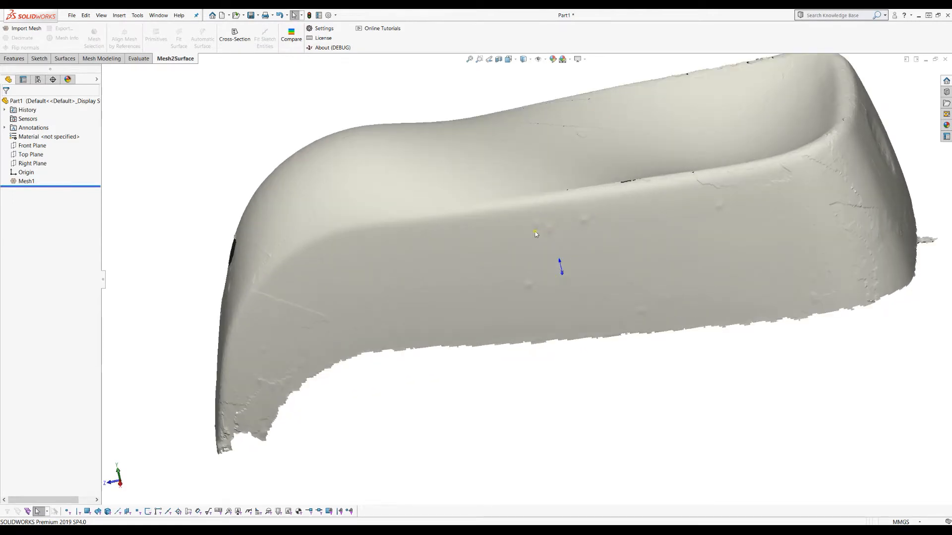
pyautogui.moveTo(423, 363); pyautogui.dragTo(481, 373, button='middle')
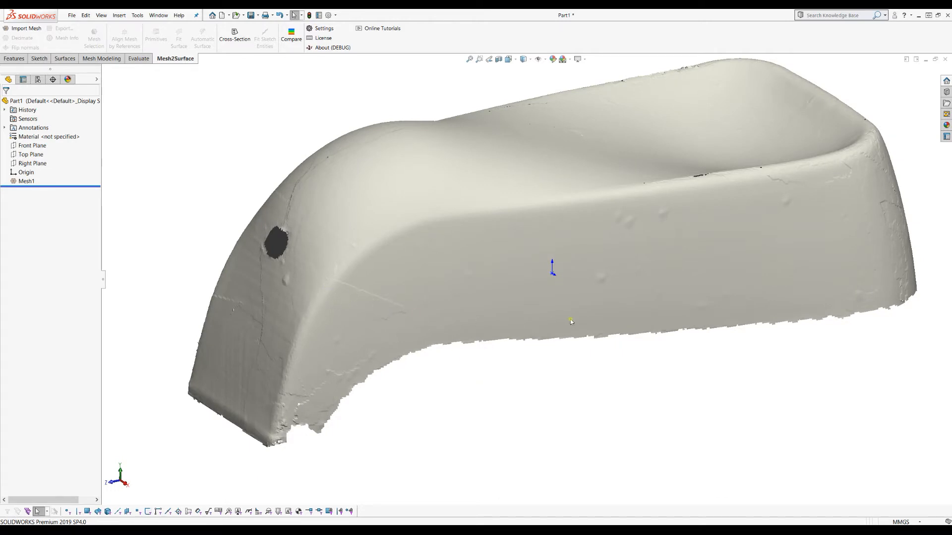
pyautogui.moveTo(435, 343); pyautogui.dragTo(438, 353, button='middle')
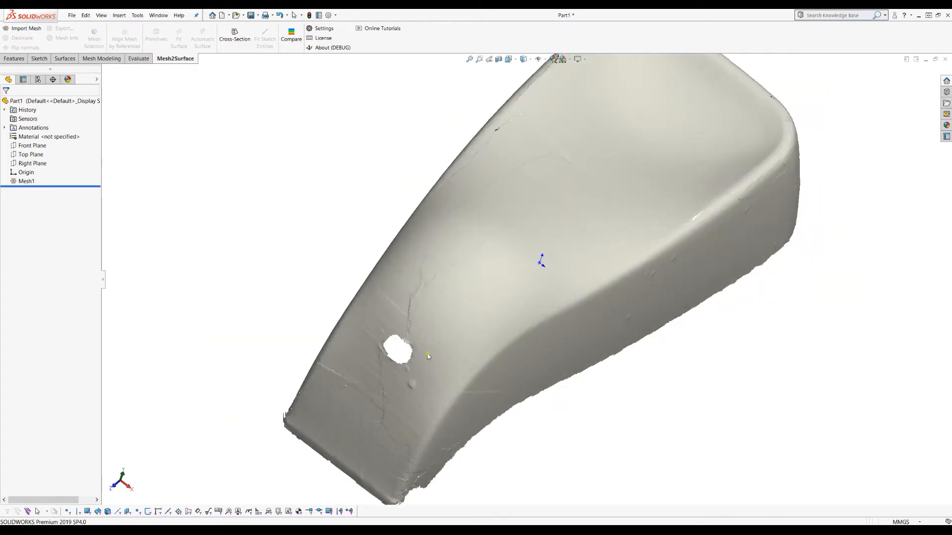
pyautogui.moveTo(407, 323); pyautogui.dragTo(404, 315, button='middle')
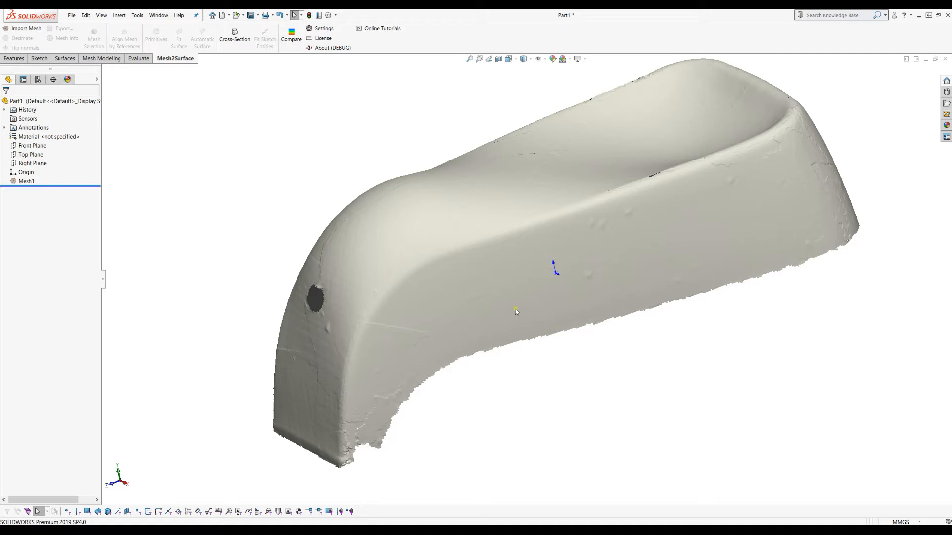
# Step: Try to send Mesh1 from SOLIDWORKS to QUICKSURFACE
pyautogui.click(22, 181)
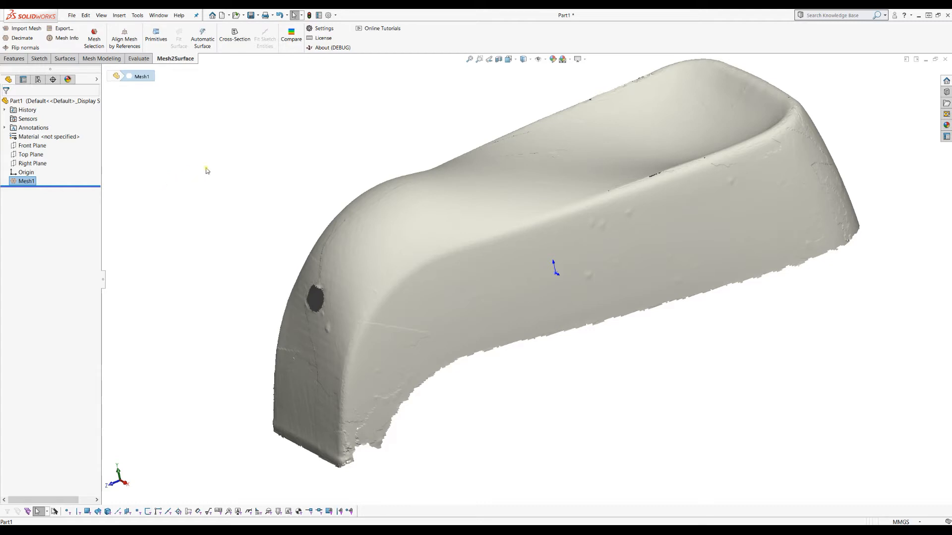
pyautogui.rightClick(26, 182)
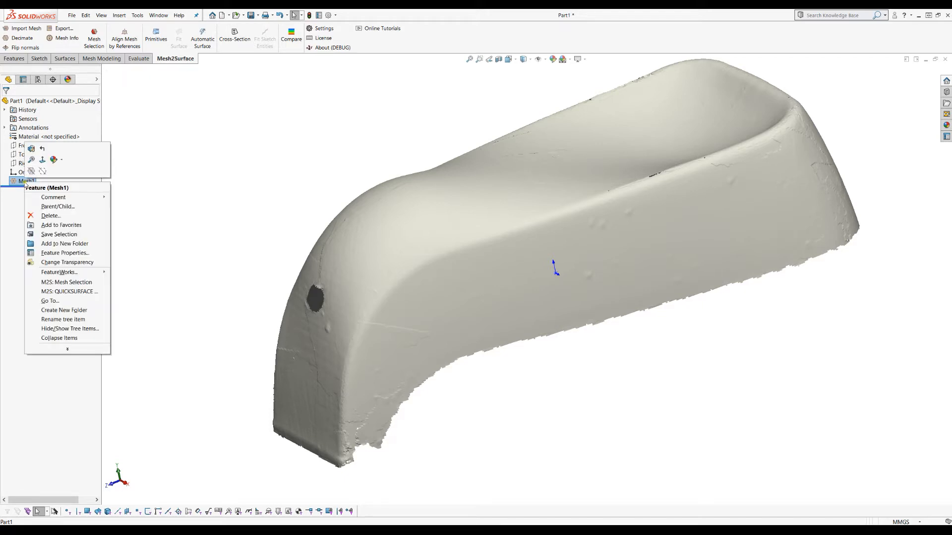
pyautogui.click(76, 292)
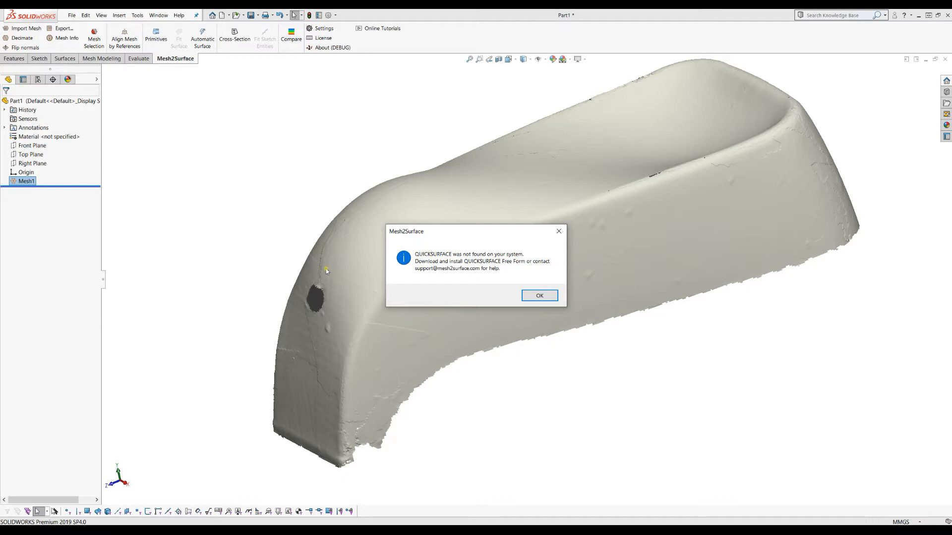
pyautogui.click(543, 298)
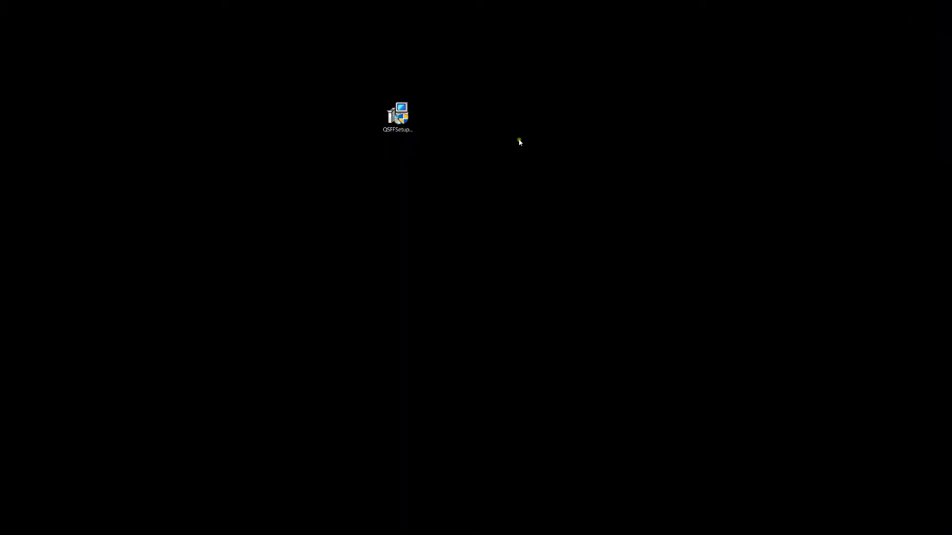
# Step: Install QUICKSURFACE Free Form 3.1.7 using the QSFFSetup file on the desktop and close the installer
pyautogui.doubleClick(410, 117)
pyautogui.click(519, 350)
pyautogui.click(460, 332)
pyautogui.click(518, 350)
pyautogui.click(523, 352)
pyautogui.click(522, 352)
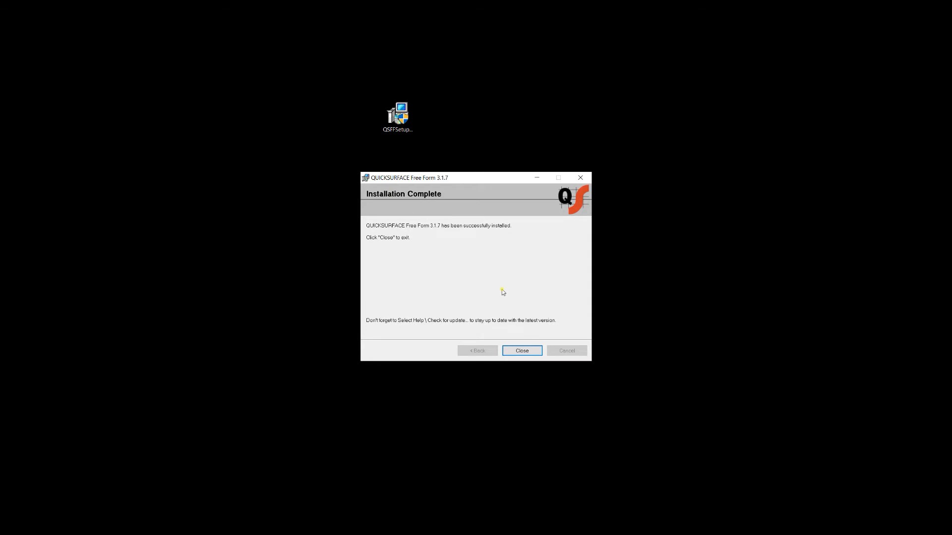
pyautogui.click(522, 351)
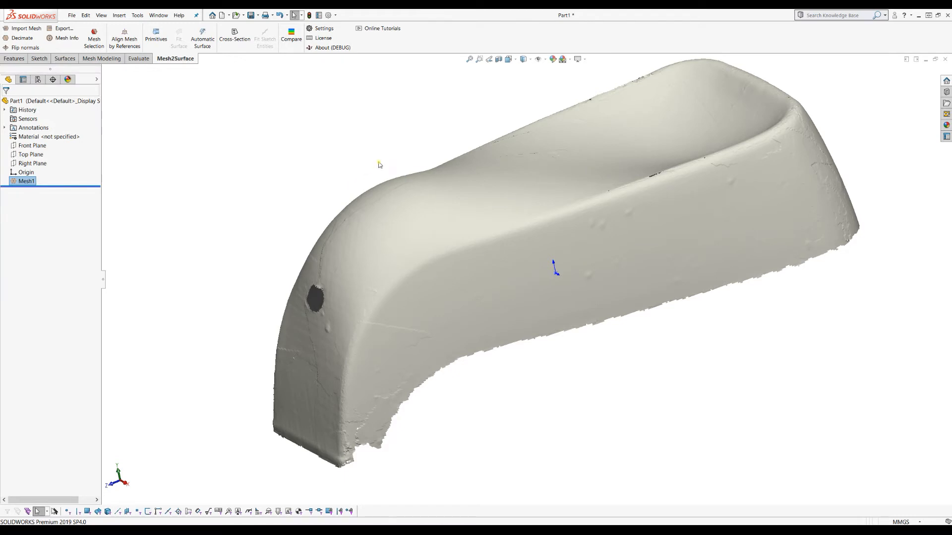
# Step: Send Mesh1 from SOLIDWORKS to QUICKSURFACE as the reference mesh
pyautogui.rightClick(26, 182)
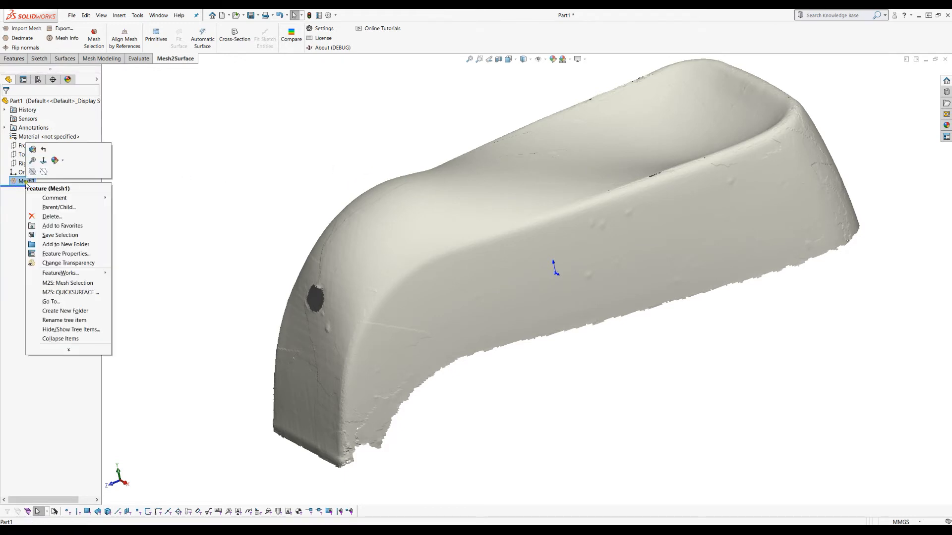
pyautogui.click(67, 292)
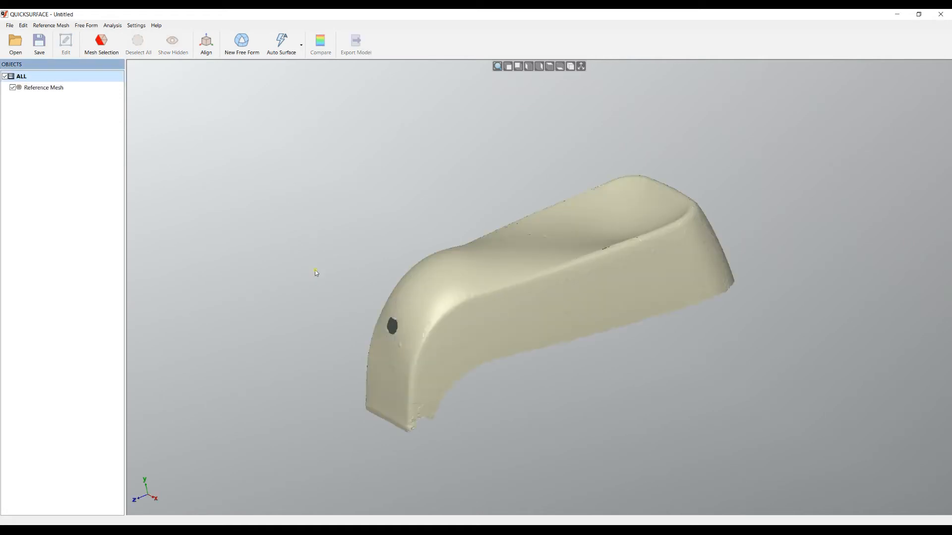
pyautogui.click(246, 51)
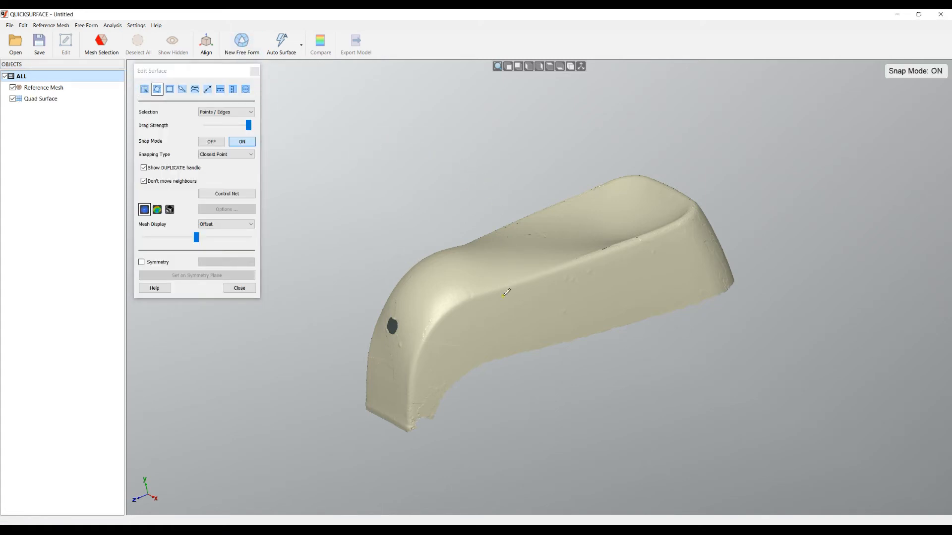
pyautogui.scroll(3, 422, 417)
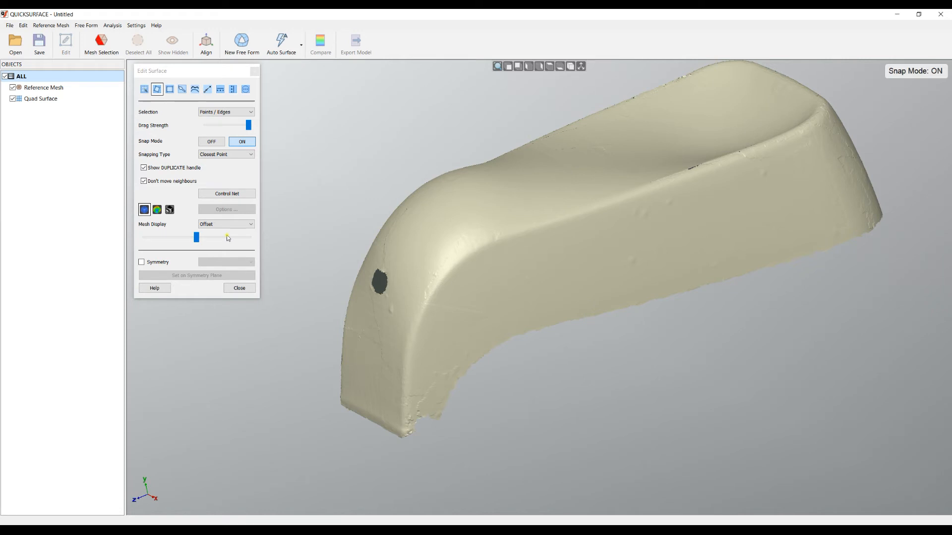
pyautogui.click(255, 71)
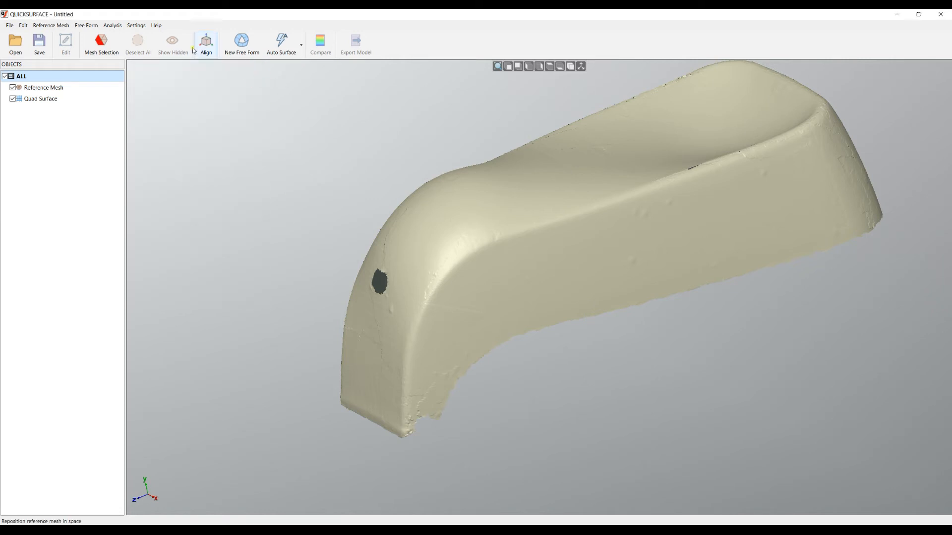
pyautogui.click(157, 26)
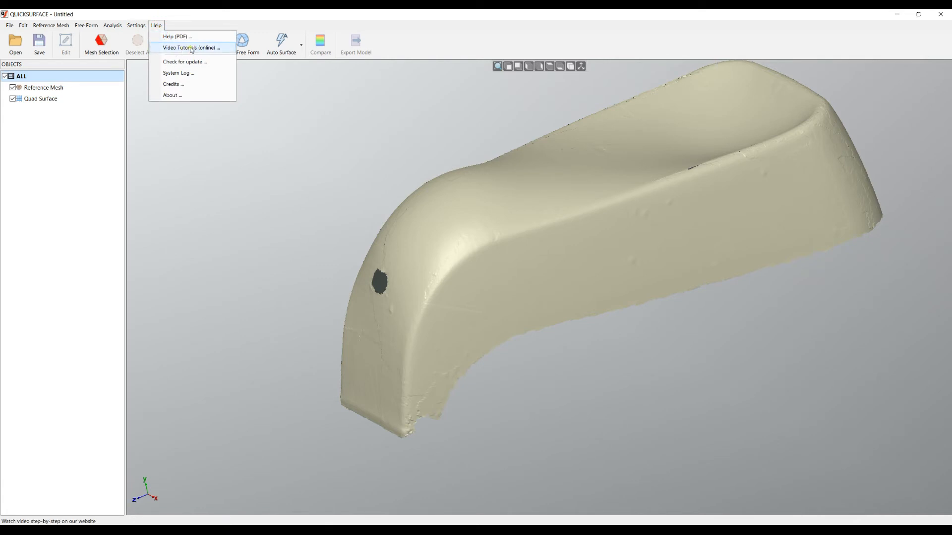
pyautogui.click(459, 42)
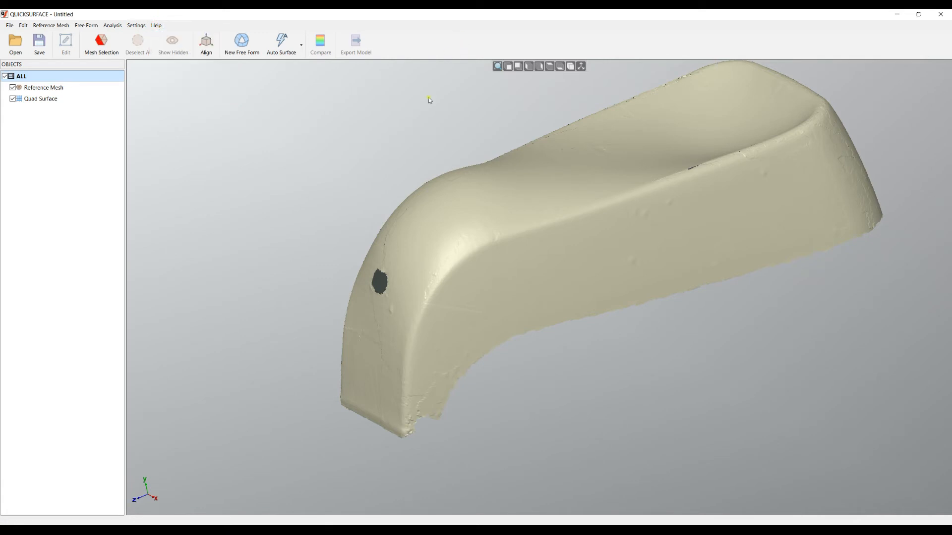
# Step: Start a new free form surface and place its first four-corner quad at the lower front end of the side wall
pyautogui.click(241, 42)
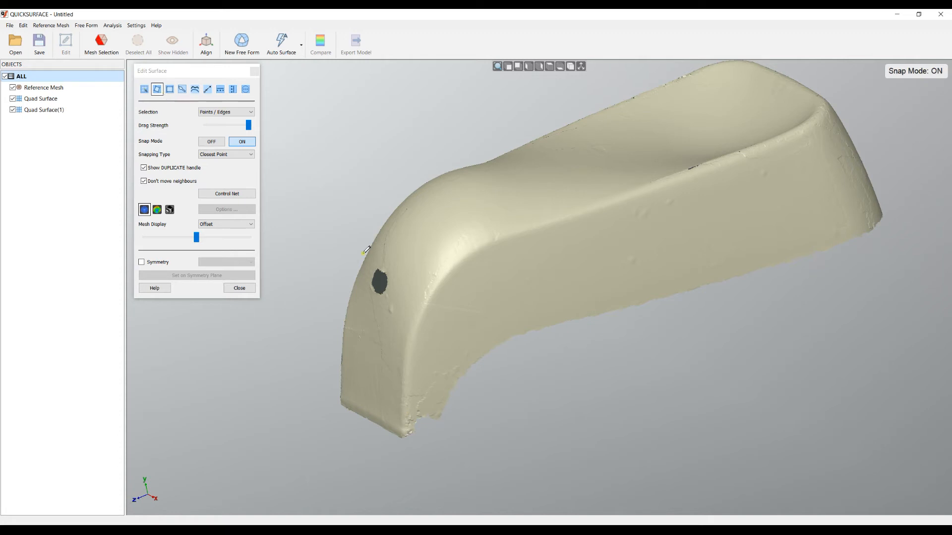
pyautogui.click(408, 413)
pyautogui.click(439, 411)
pyautogui.click(480, 355)
pyautogui.click(421, 323)
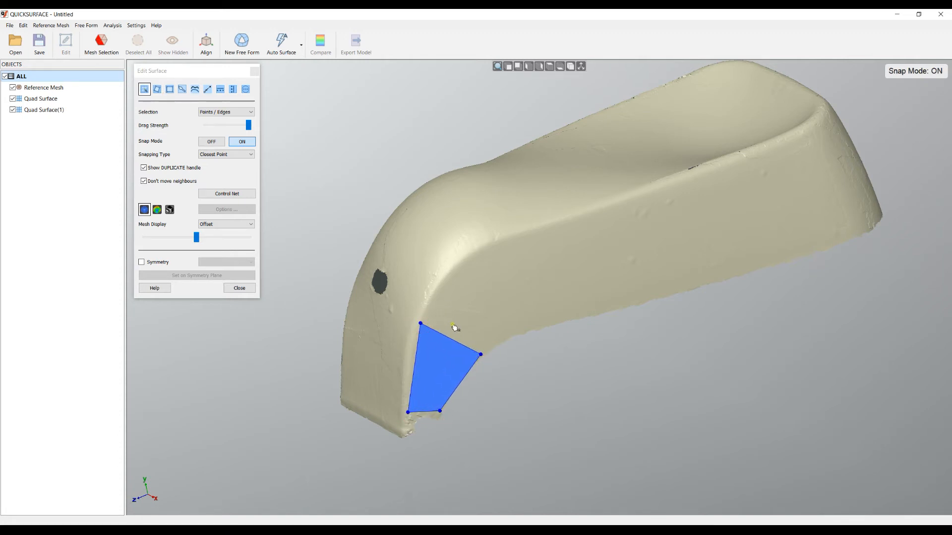
# Step: Extend the surface rearward along the side wall with three more quads, adjusting corner points to follow the mesh's contour
pyautogui.moveTo(450, 338); pyautogui.dragTo(527, 343)
pyautogui.moveTo(492, 300); pyautogui.dragTo(609, 331)
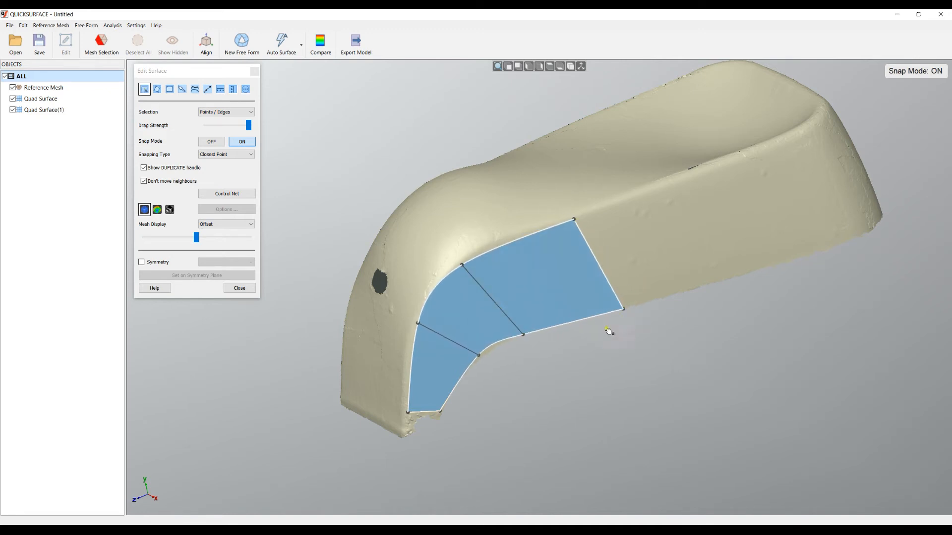
pyautogui.moveTo(479, 356); pyautogui.dragTo(469, 370)
pyautogui.moveTo(607, 376); pyautogui.dragTo(591, 344, button='right')
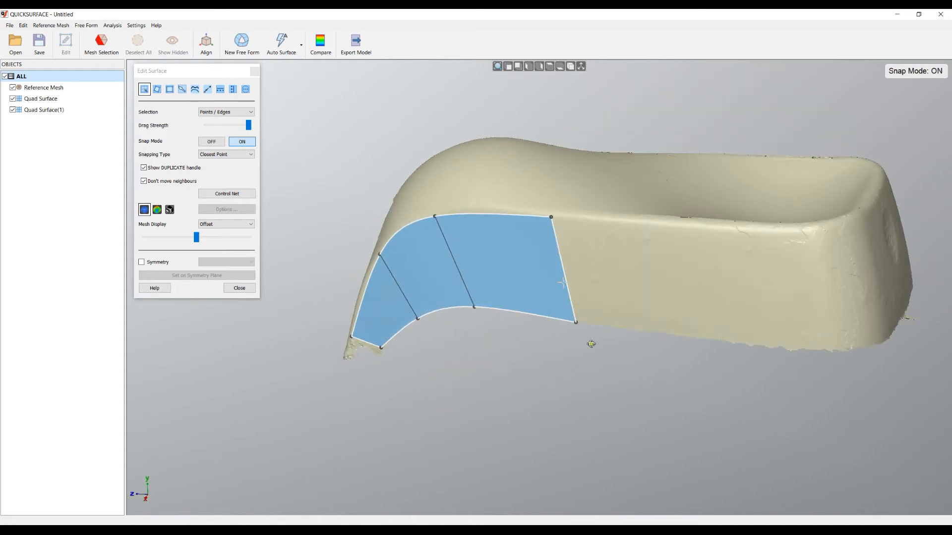
pyautogui.moveTo(551, 217); pyautogui.dragTo(571, 221)
pyautogui.moveTo(575, 272); pyautogui.dragTo(698, 357)
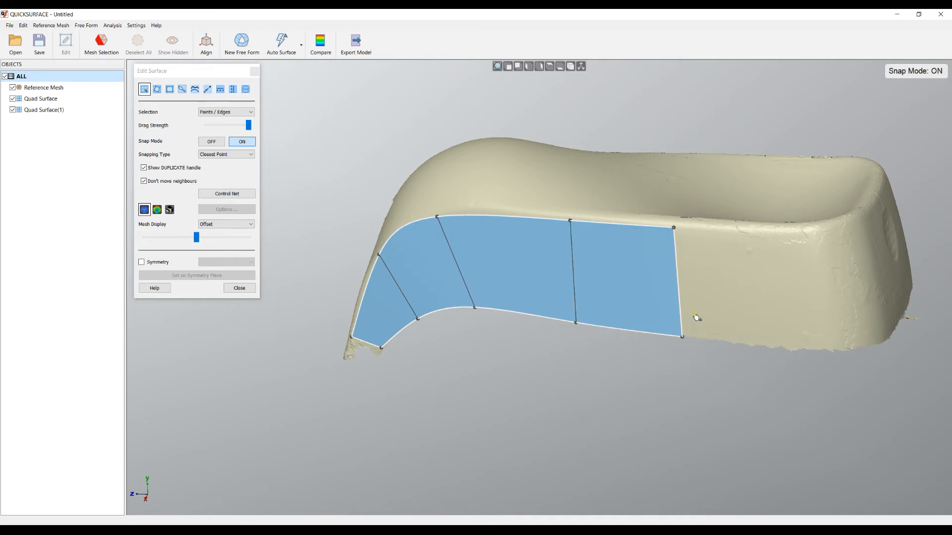
# Step: Continue the side wall strip with two more quads into the rear corner and fit their lower points to the mesh edge
pyautogui.moveTo(677, 284); pyautogui.dragTo(793, 292)
pyautogui.moveTo(797, 343); pyautogui.dragTo(797, 354)
pyautogui.moveTo(367, 363); pyautogui.dragTo(320, 368, button='middle')
pyautogui.moveTo(732, 312); pyautogui.dragTo(827, 291)
pyautogui.moveTo(847, 354); pyautogui.dragTo(850, 352)
# Step: Wrap the strip around the rear corner with one more quad and move its lower points onto the mesh's bottom edge
pyautogui.moveTo(588, 370); pyautogui.dragTo(668, 427, button='middle')
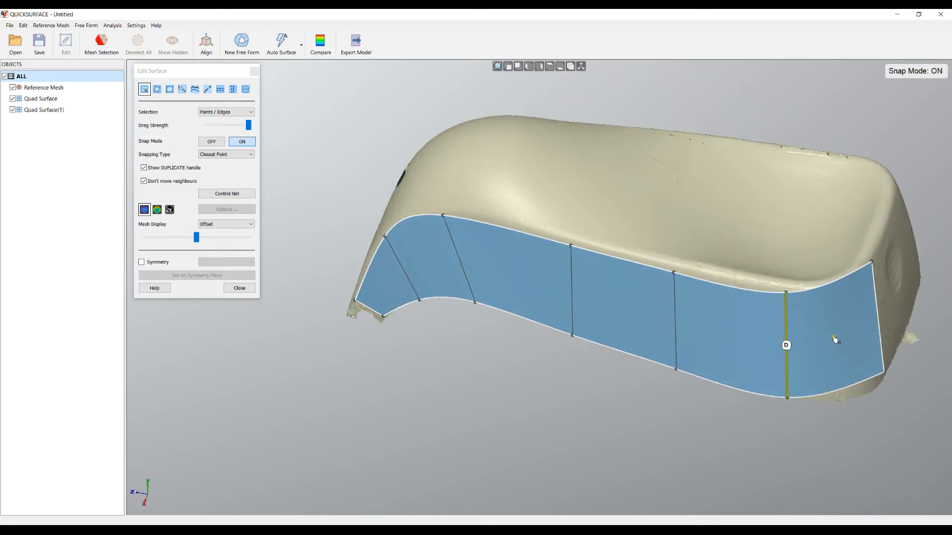
pyautogui.moveTo(547, 340); pyautogui.dragTo(497, 371, button='middle')
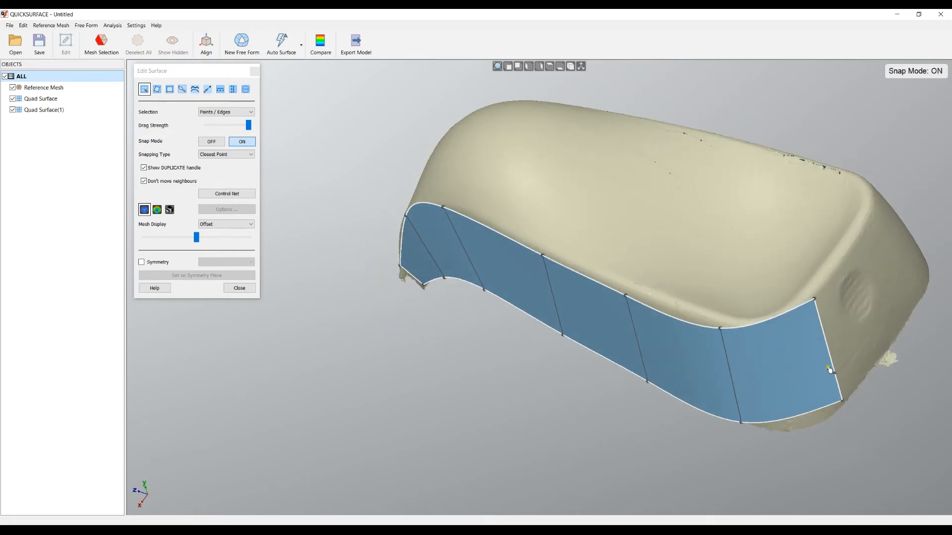
pyautogui.moveTo(827, 351); pyautogui.dragTo(860, 320)
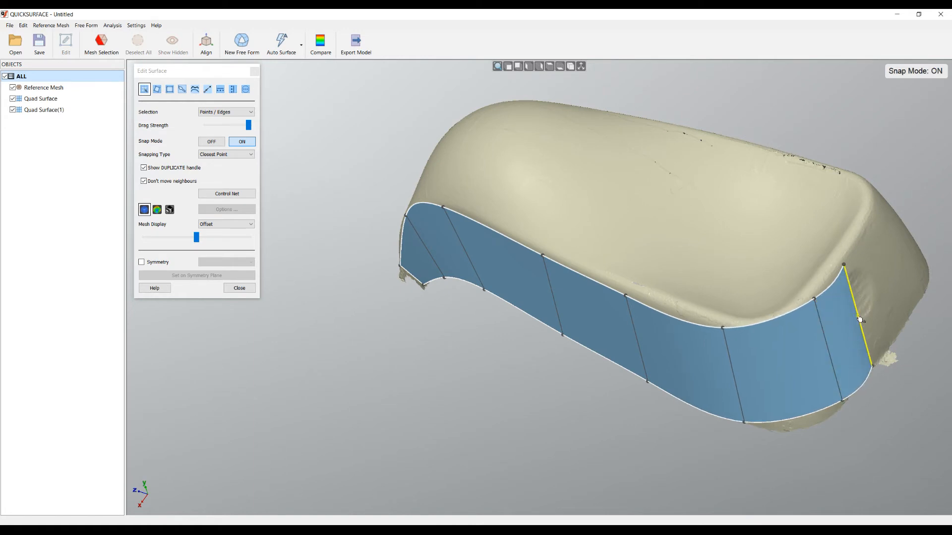
pyautogui.moveTo(872, 366); pyautogui.dragTo(881, 357)
pyautogui.moveTo(836, 406); pyautogui.dragTo(827, 430)
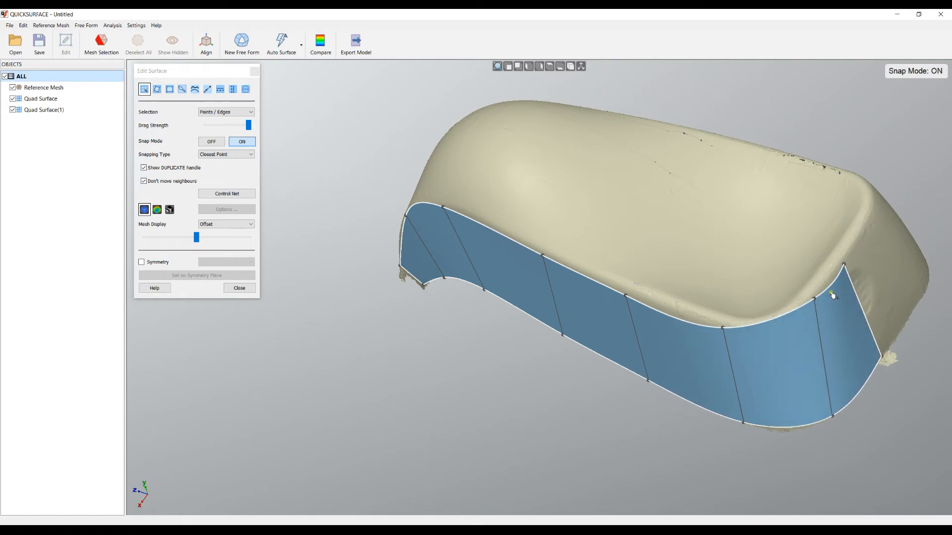
# Step: Extend a strip of quads from the rear wall's upper edge forward along the middle of the top face to beside the hole
pyautogui.moveTo(835, 278); pyautogui.dragTo(569, 208)
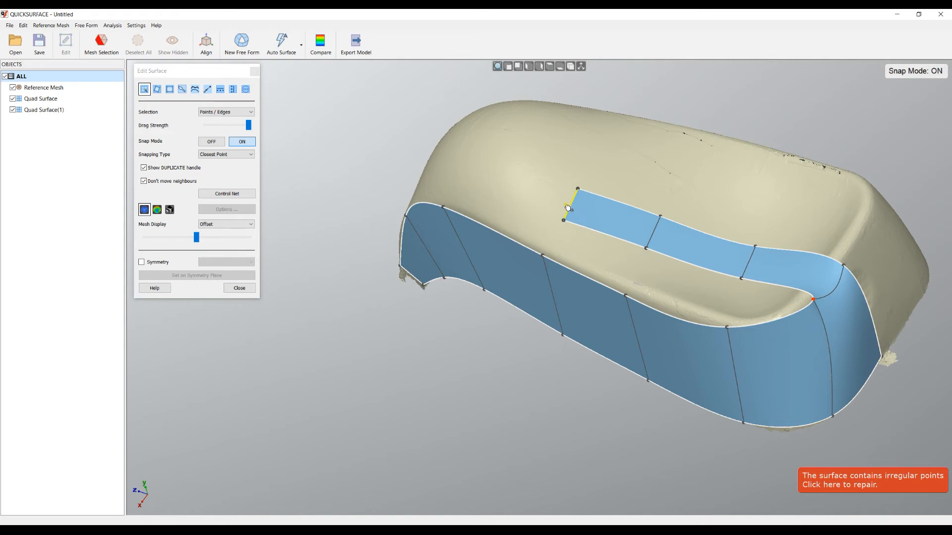
pyautogui.moveTo(637, 412); pyautogui.dragTo(724, 404, button='middle')
pyautogui.moveTo(621, 237); pyautogui.dragTo(483, 215)
pyautogui.moveTo(439, 254); pyautogui.dragTo(496, 271, button='middle')
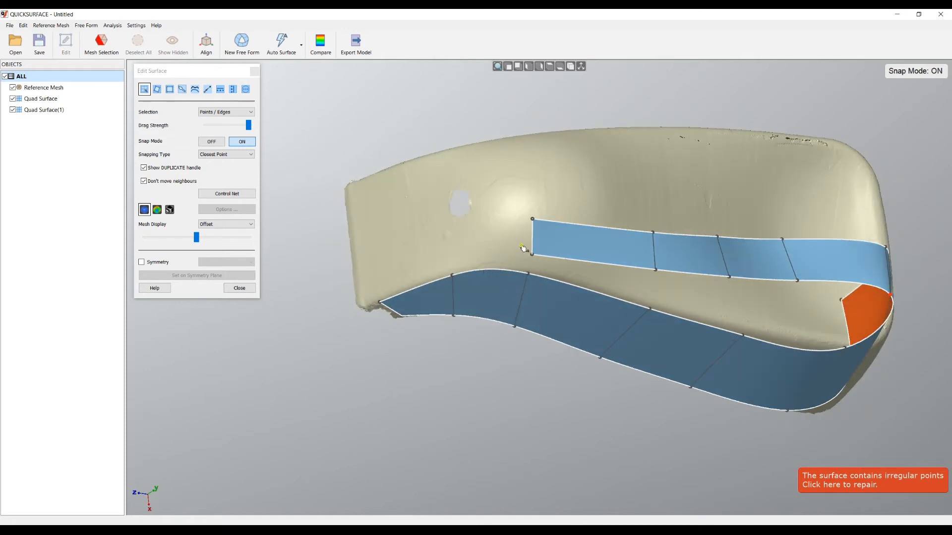
pyautogui.moveTo(532, 234); pyautogui.dragTo(466, 240)
# Step: Extend the top strip to the front end and bridge it to the side wall strip with quads, filling the gap rearward
pyautogui.moveTo(453, 245); pyautogui.dragTo(422, 291)
pyautogui.click(415, 269)
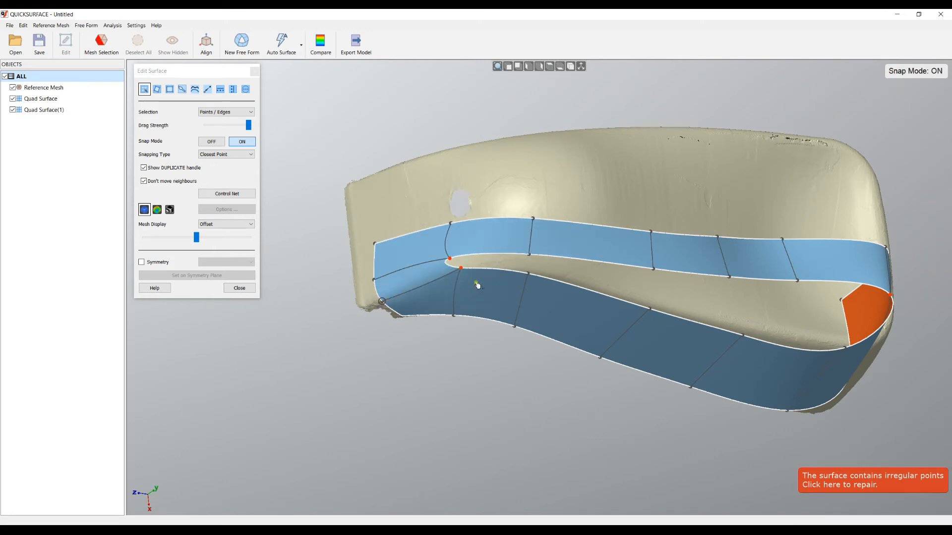
pyautogui.moveTo(479, 257); pyautogui.dragTo(496, 270)
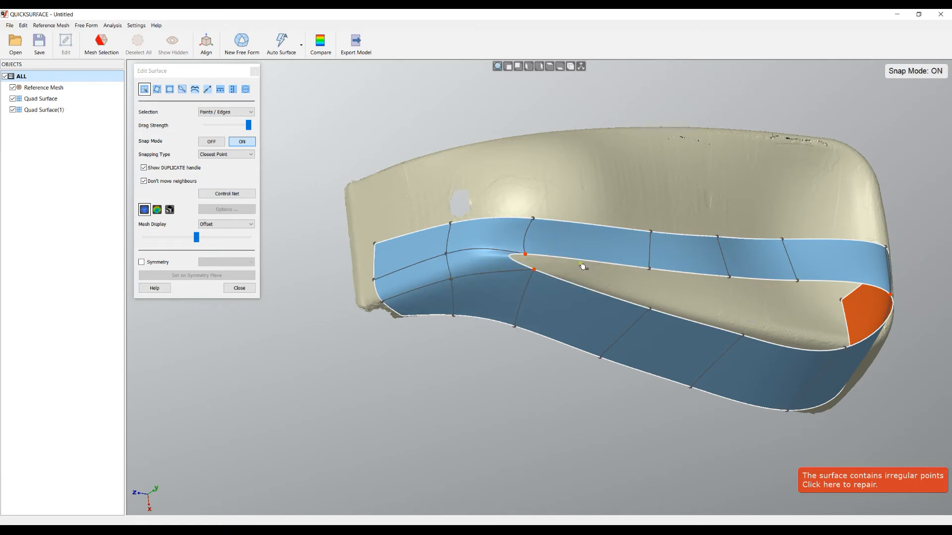
pyautogui.moveTo(581, 261); pyautogui.dragTo(597, 296)
pyautogui.moveTo(457, 240); pyautogui.dragTo(369, 226, button='right')
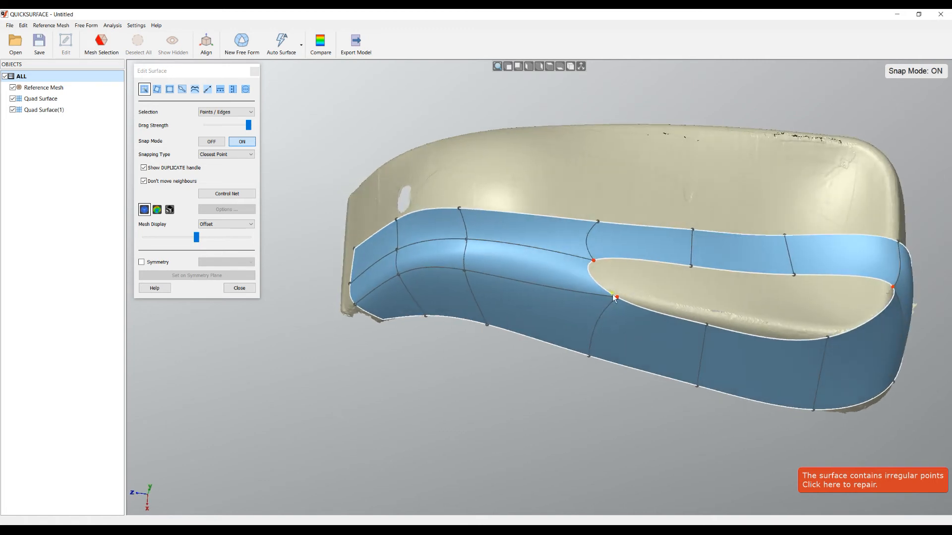
pyautogui.moveTo(618, 298); pyautogui.dragTo(790, 282)
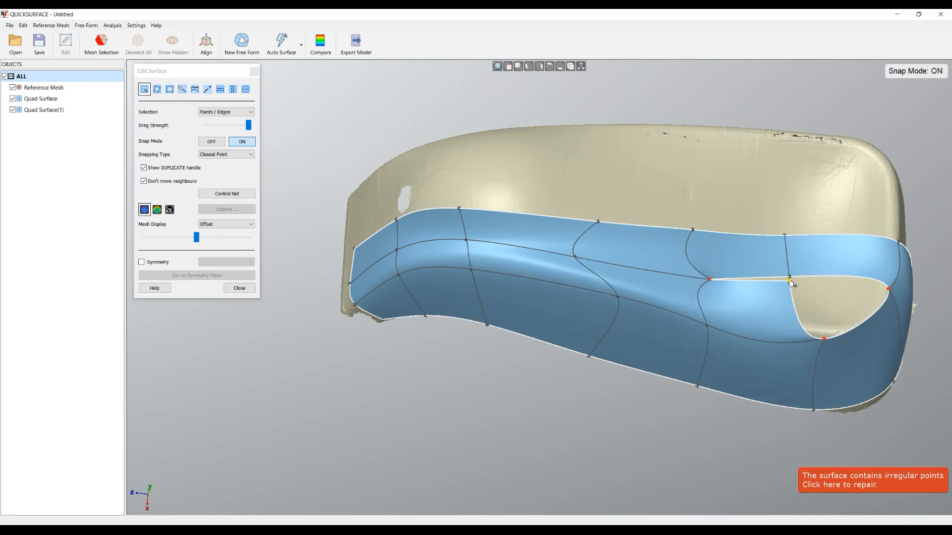
# Step: Split the open edge at the rear corner and join the surrounding points to close the last opening in the surface
pyautogui.moveTo(813, 303); pyautogui.dragTo(859, 334, button='right')
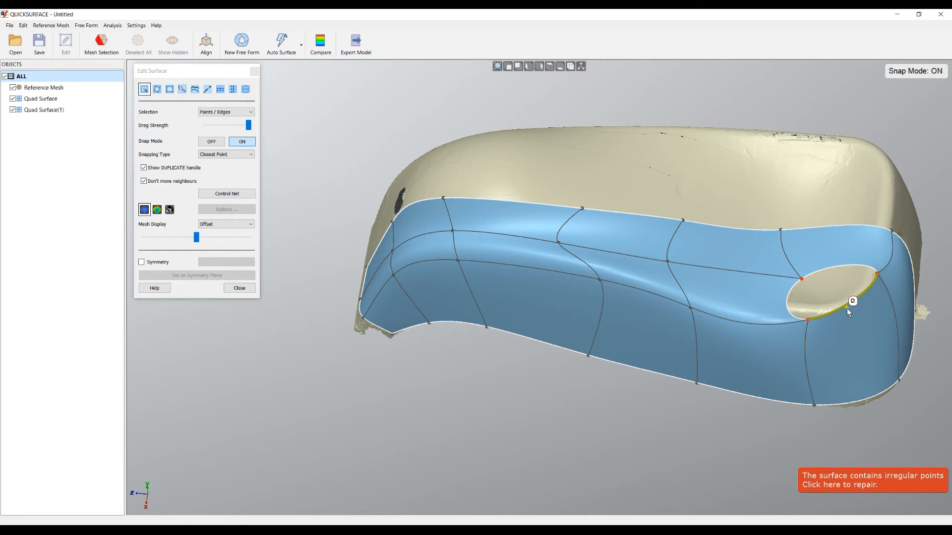
pyautogui.rightClick(848, 309)
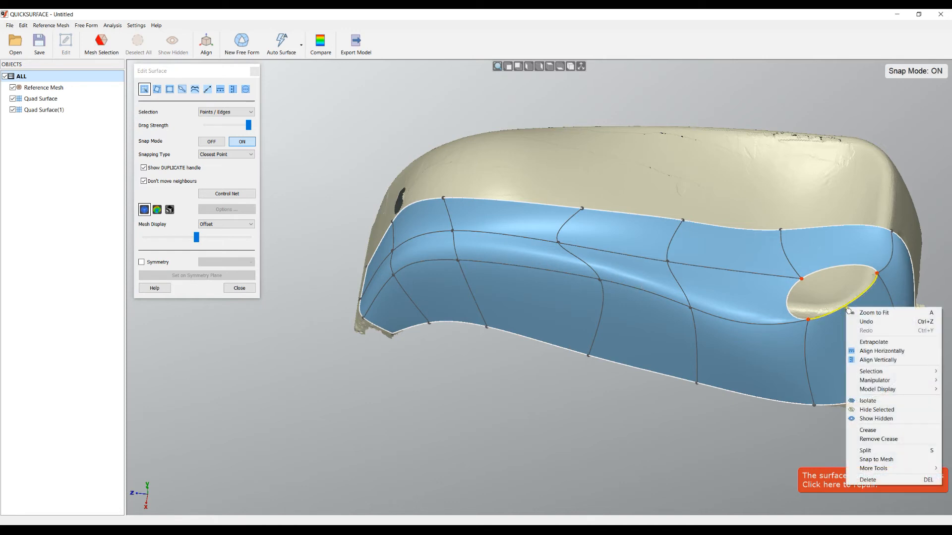
pyautogui.click(882, 450)
pyautogui.moveTo(851, 293); pyautogui.dragTo(856, 315)
pyautogui.moveTo(798, 328); pyautogui.dragTo(876, 276)
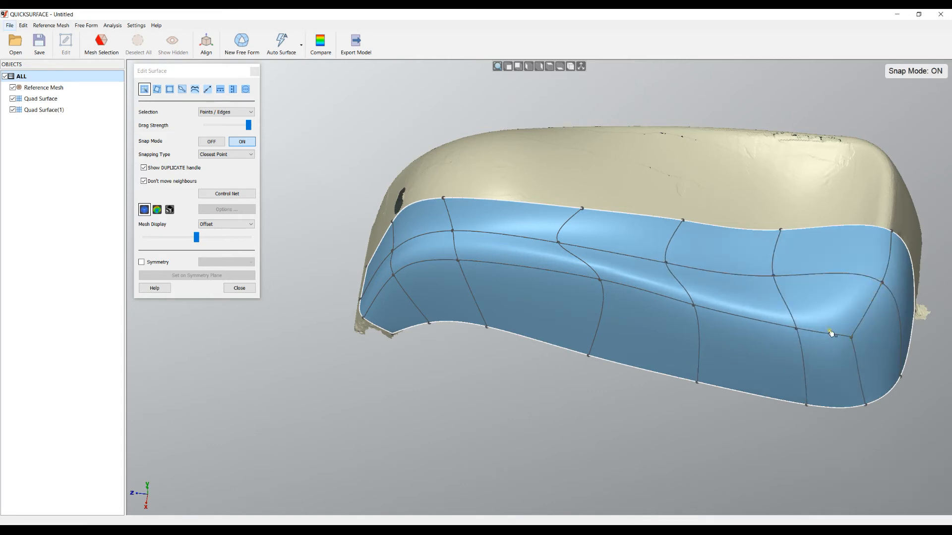
# Step: Shift the middle point on the top strip's outer edge line rearward along the mesh to even out the quads
pyautogui.moveTo(572, 369); pyautogui.dragTo(570, 283, button='right')
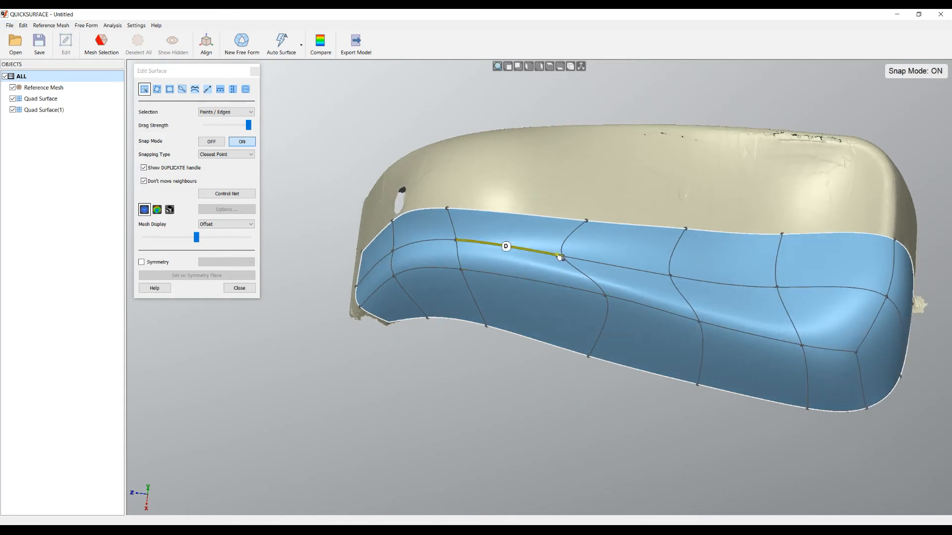
pyautogui.moveTo(570, 257); pyautogui.dragTo(592, 260)
pyautogui.moveTo(513, 385); pyautogui.dragTo(515, 419, button='right')
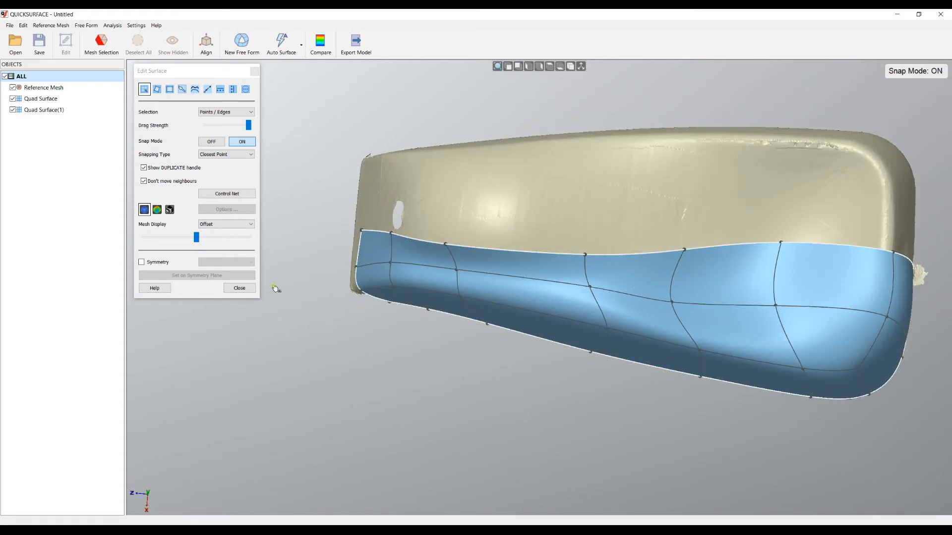
# Step: Enable symmetry about the Left (OYZ) plane and set the surface's open middle edge on the symmetry plane
pyautogui.click(141, 262)
pyautogui.click(226, 262)
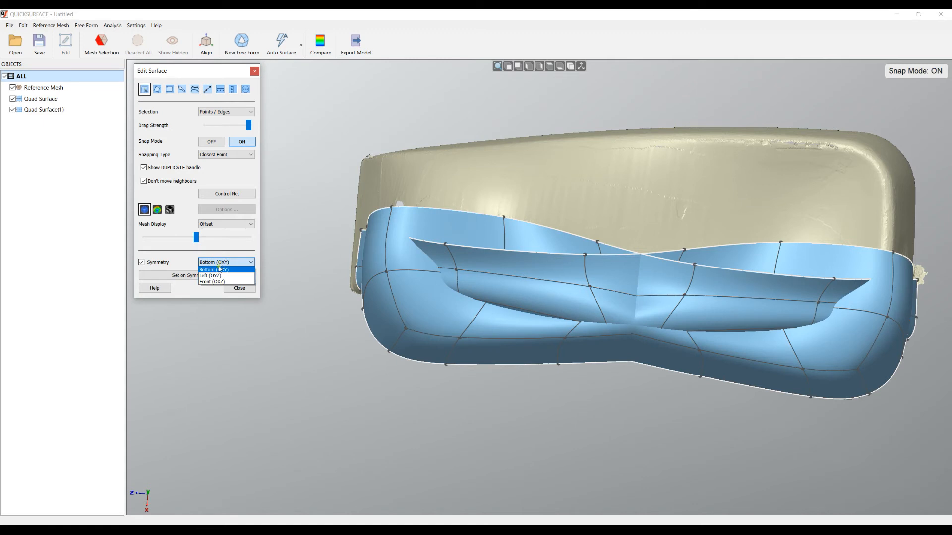
pyautogui.click(212, 276)
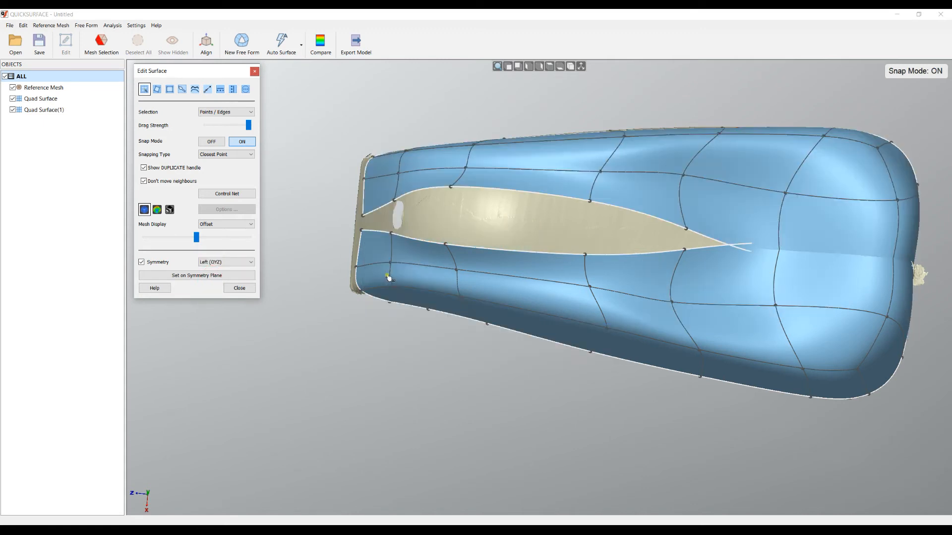
pyautogui.click(514, 193)
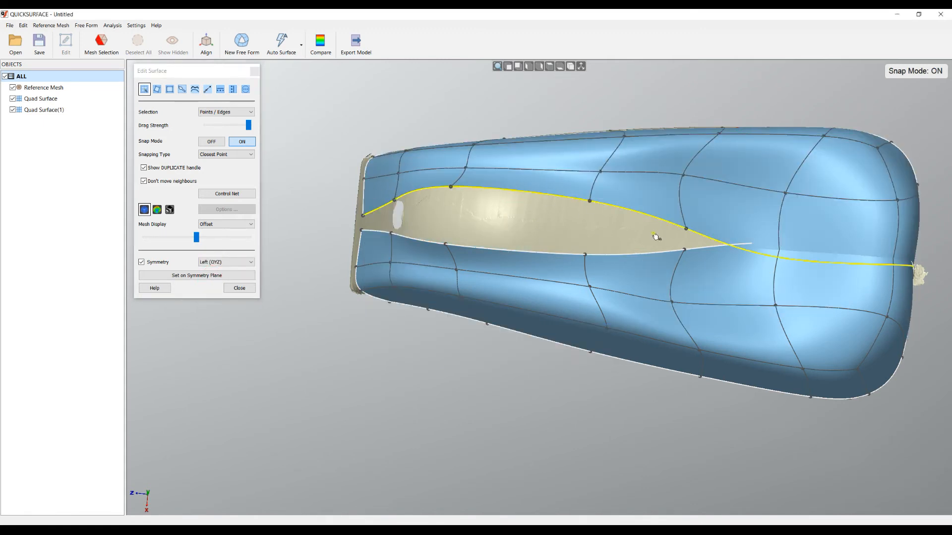
pyautogui.click(188, 276)
pyautogui.moveTo(663, 372); pyautogui.dragTo(640, 343, button='middle')
# Step: Adjust points on the centre line, top face and upper side edge to even out the quad flow, and finish editing the surface
pyautogui.moveTo(672, 233); pyautogui.dragTo(667, 231)
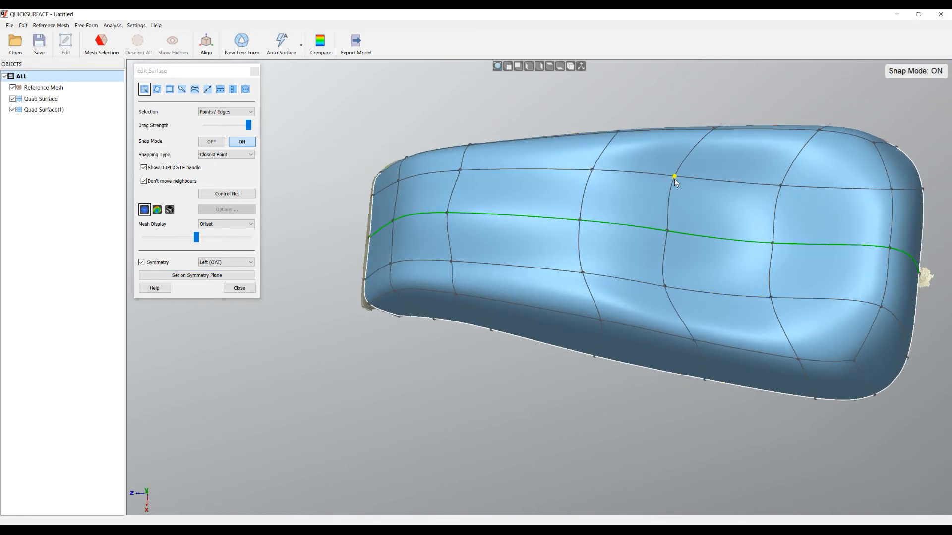
pyautogui.moveTo(676, 335)
pyautogui.mouseDown(button='middle')
pyautogui.moveTo(707, 395)
pyautogui.moveTo(724, 273)
pyautogui.moveTo(717, 320)
pyautogui.moveTo(688, 360)
pyautogui.moveTo(728, 229)
pyautogui.moveTo(711, 306)
pyautogui.moveTo(723, 275)
pyautogui.mouseUp(button='middle')
pyautogui.moveTo(458, 344); pyautogui.dragTo(482, 354)
pyautogui.moveTo(516, 270); pyautogui.dragTo(524, 276)
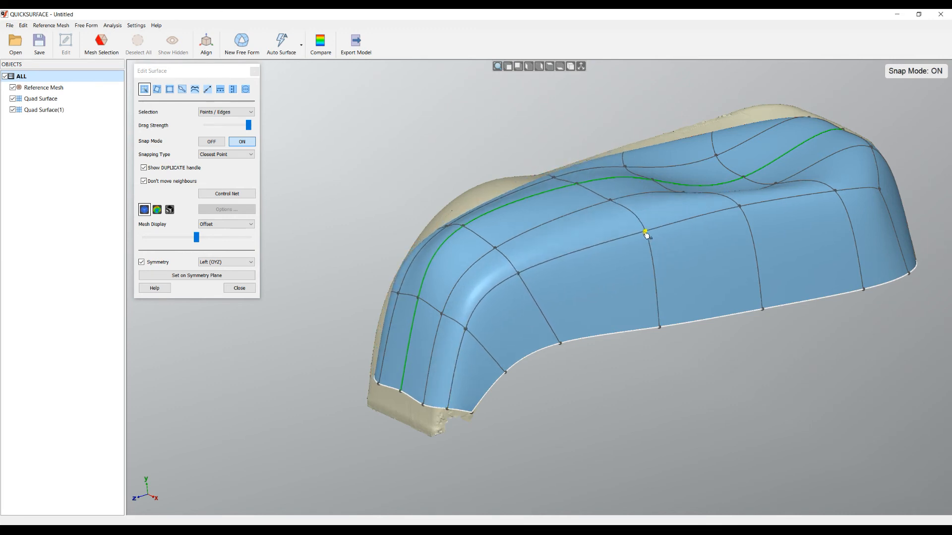
pyautogui.moveTo(667, 366)
pyautogui.mouseDown(button='middle')
pyautogui.moveTo(587, 420)
pyautogui.moveTo(693, 304)
pyautogui.mouseUp(button='middle')
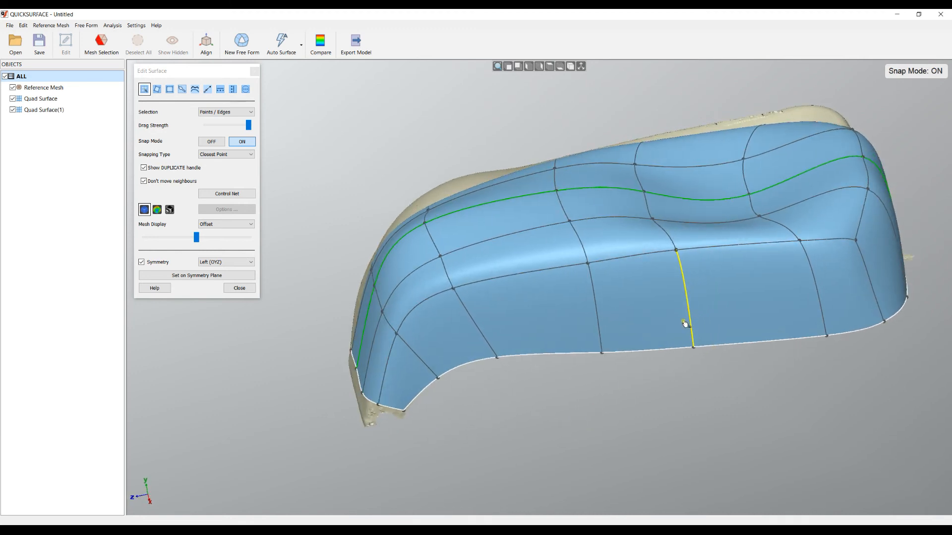
pyautogui.moveTo(570, 408); pyautogui.dragTo(583, 420, button='middle')
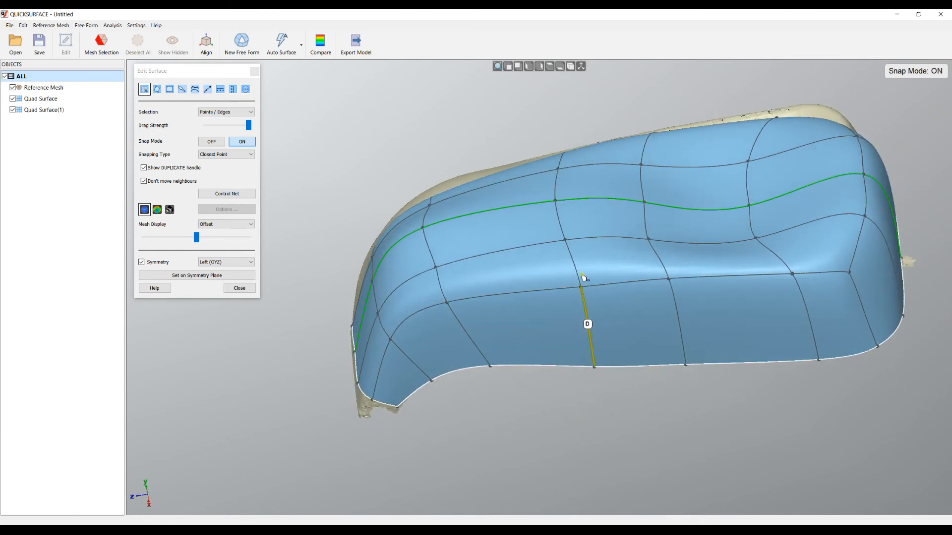
pyautogui.moveTo(565, 240); pyautogui.dragTo(561, 239)
pyautogui.moveTo(538, 380); pyautogui.dragTo(623, 397, button='middle')
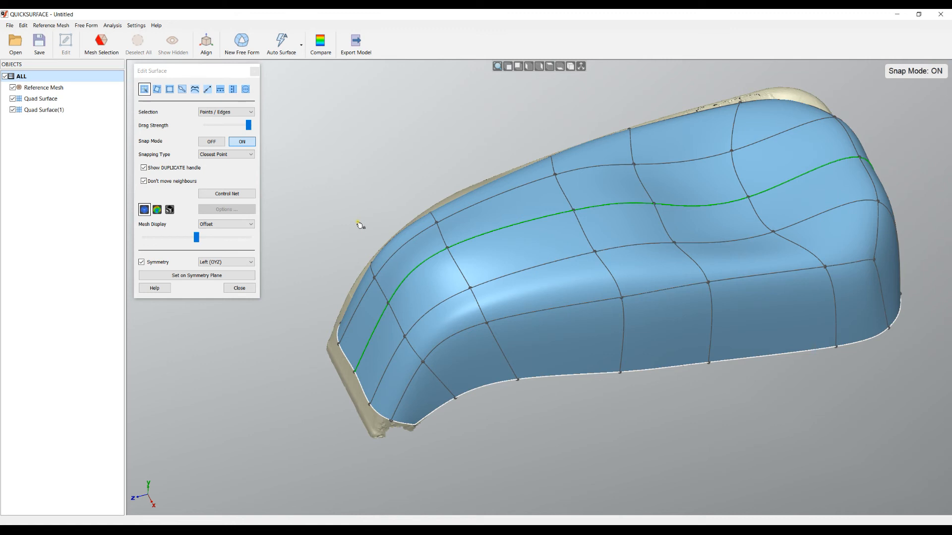
pyautogui.click(242, 289)
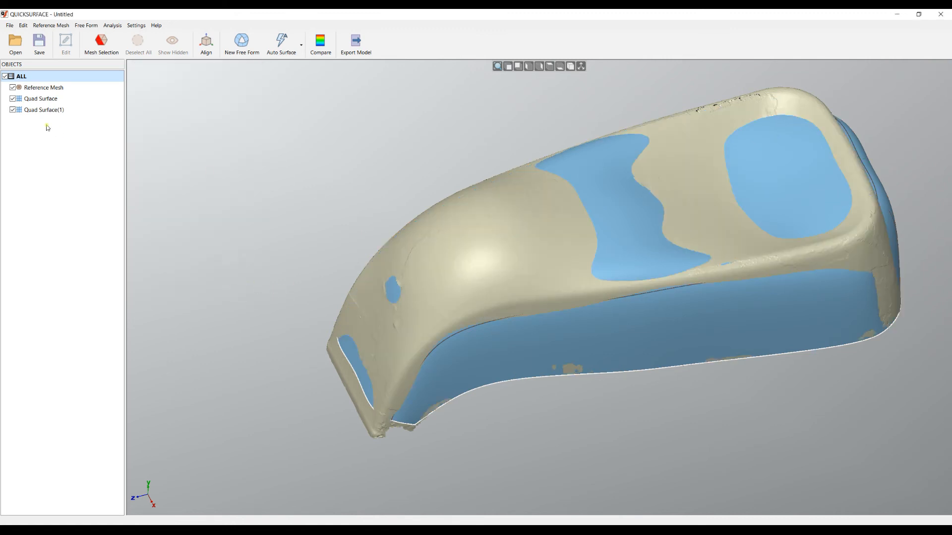
# Step: Delete the leftover object Quad Surface after toggling the surfaces' visibility, and show Quad Surface(1) again
pyautogui.click(13, 98)
pyautogui.moveTo(351, 170); pyautogui.dragTo(285, 152, button='right')
pyautogui.click(13, 110)
pyautogui.click(13, 99)
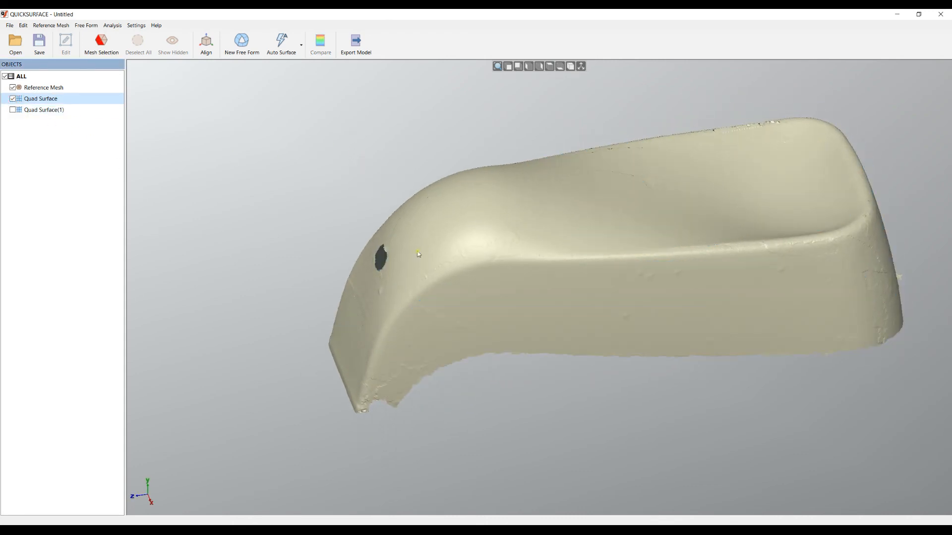
pyautogui.rightClick(40, 101)
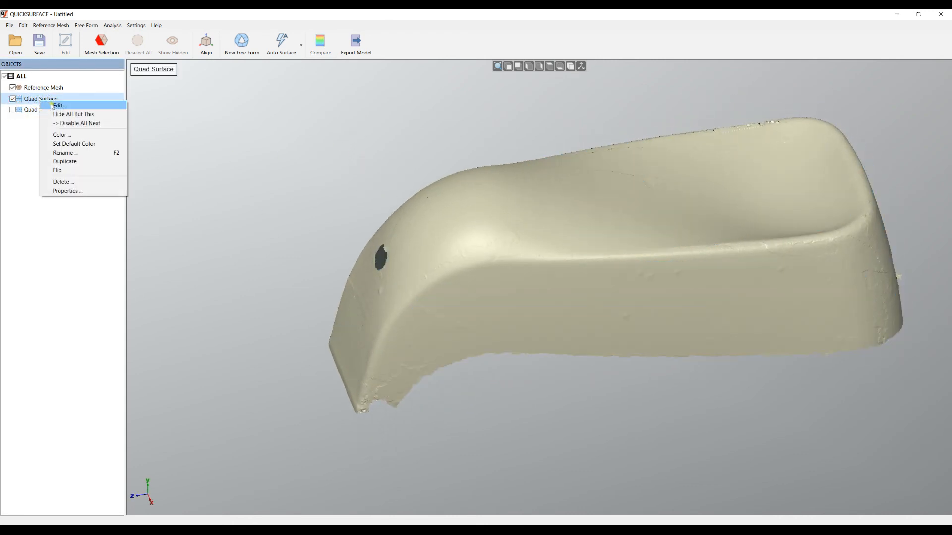
pyautogui.click(64, 181)
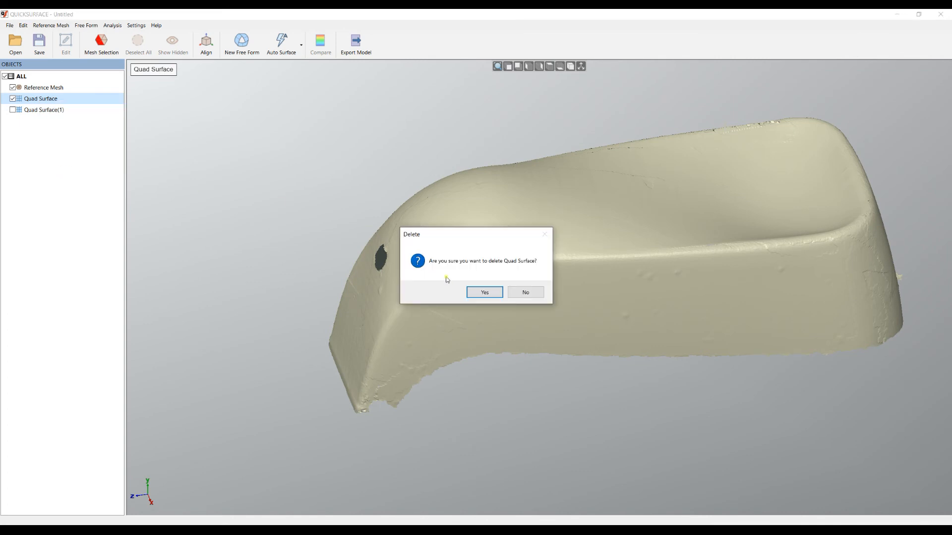
pyautogui.click(486, 293)
pyautogui.click(13, 99)
pyautogui.moveTo(318, 238); pyautogui.dragTo(314, 257, button='middle')
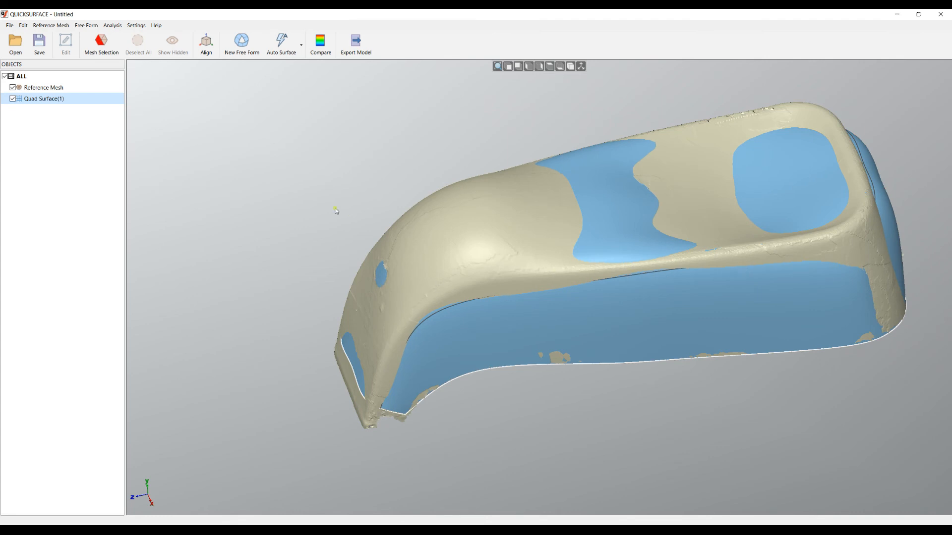
# Step: Hide the Reference Mesh to inspect the symmetric quad surface on its own
pyautogui.click(13, 88)
pyautogui.moveTo(578, 233)
pyautogui.mouseDown(button='middle')
pyautogui.moveTo(559, 194)
pyautogui.moveTo(512, 214)
pyautogui.moveTo(561, 211)
pyautogui.moveTo(580, 242)
pyautogui.mouseUp(button='middle')
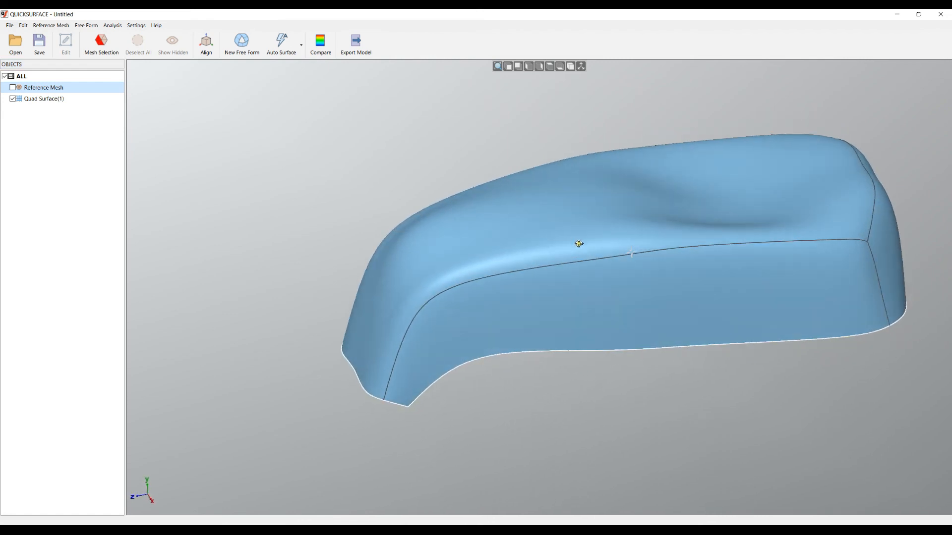
pyautogui.scroll(3, 823, 249)
pyautogui.scroll(-3, 648, 227)
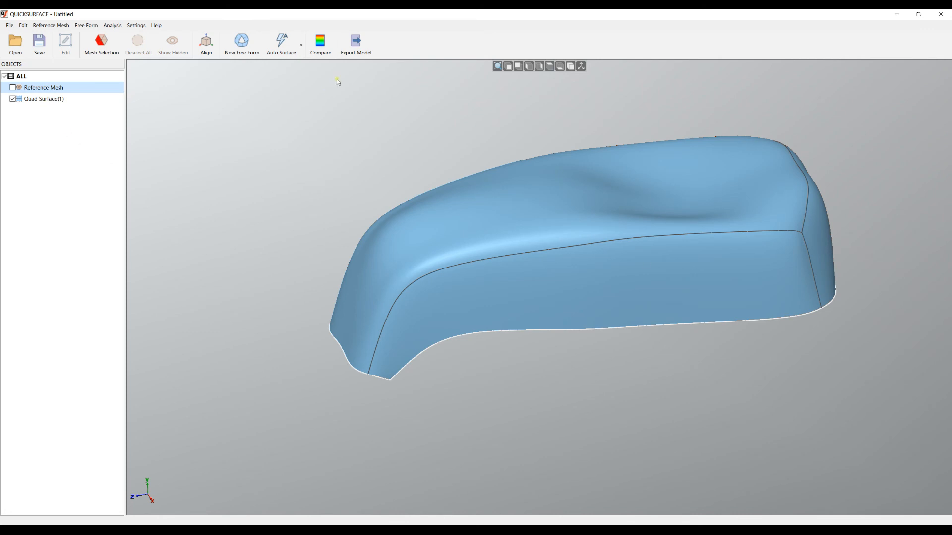
# Step: Export the model as QUICKSURFACE Nurbs (*.qsnurbs), overwriting the existing file aerosol_knob_freeform_only.qsnurbs
pyautogui.click(356, 43)
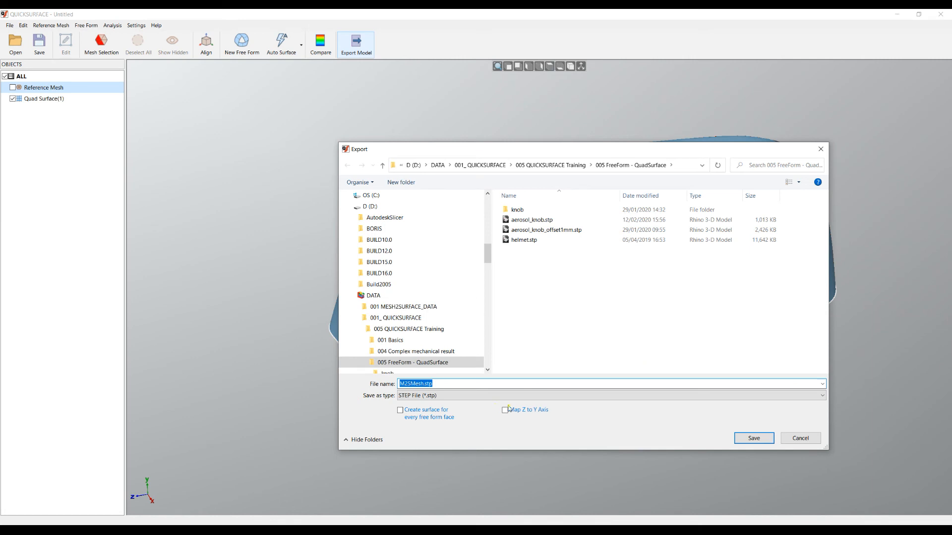
pyautogui.click(436, 396)
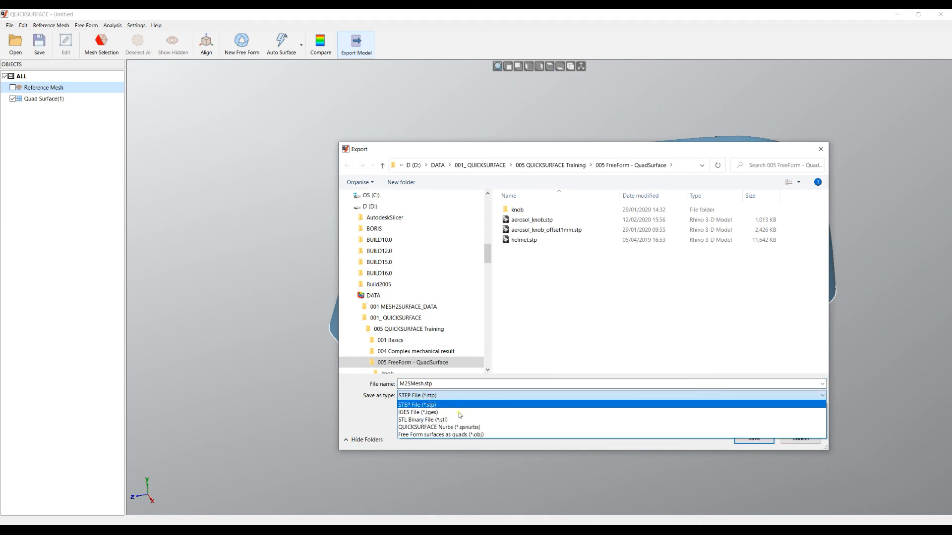
pyautogui.click(411, 428)
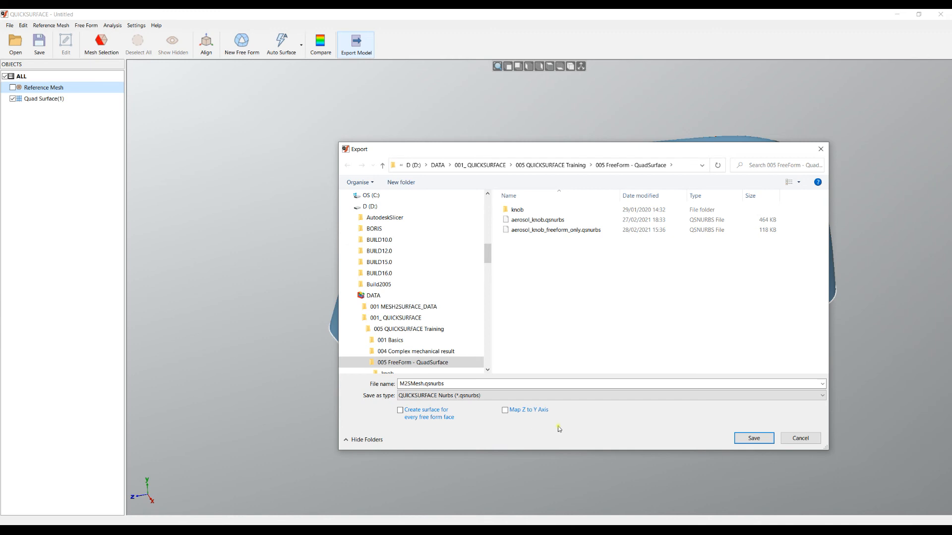
pyautogui.click(537, 231)
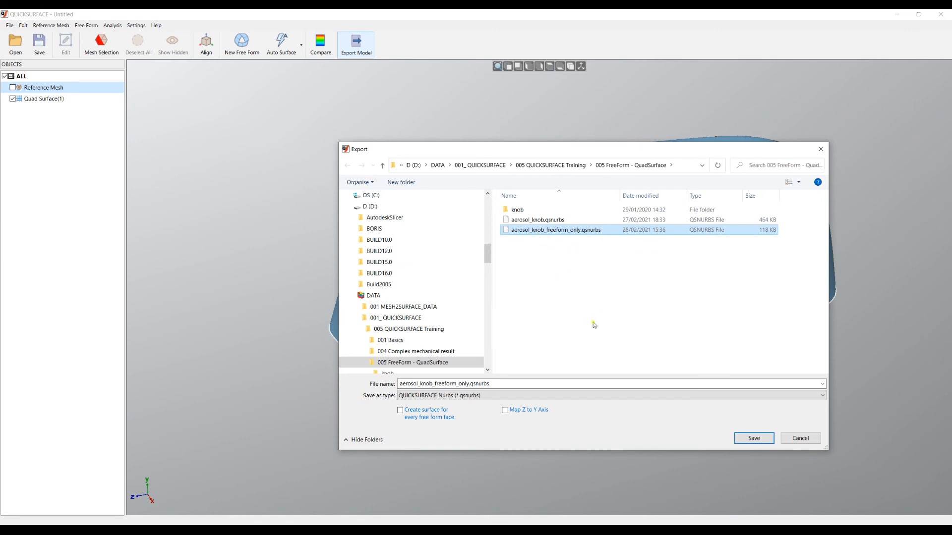
pyautogui.click(764, 439)
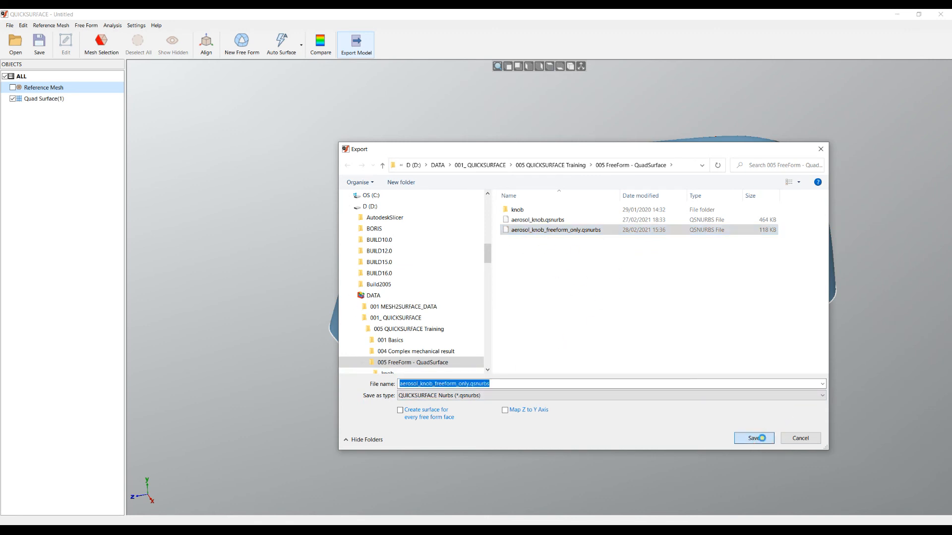
pyautogui.click(499, 275)
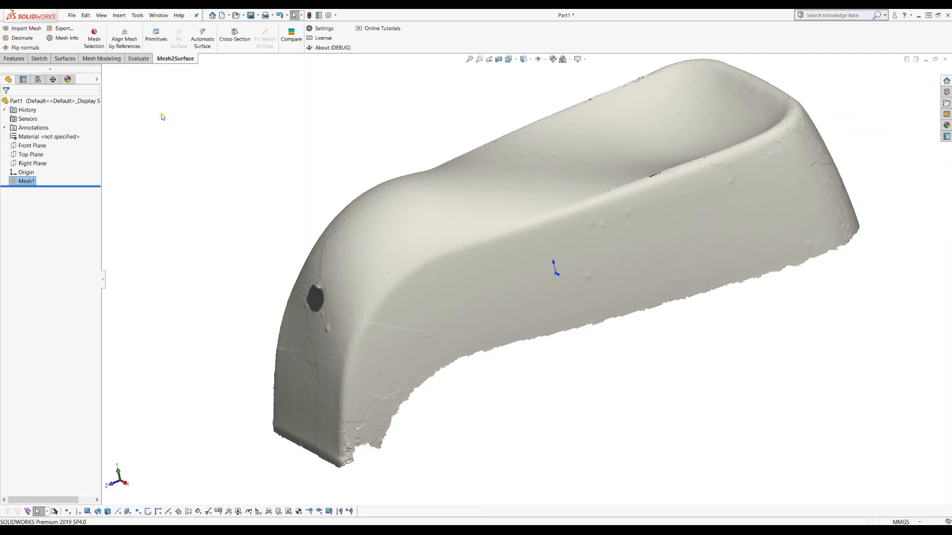
# Step: In SOLIDWORKS, open aerosol_knob_freeform_only.qsnurbs with the QUICKSURFACE Nurbs file type and import it into the current part
pyautogui.click(72, 15)
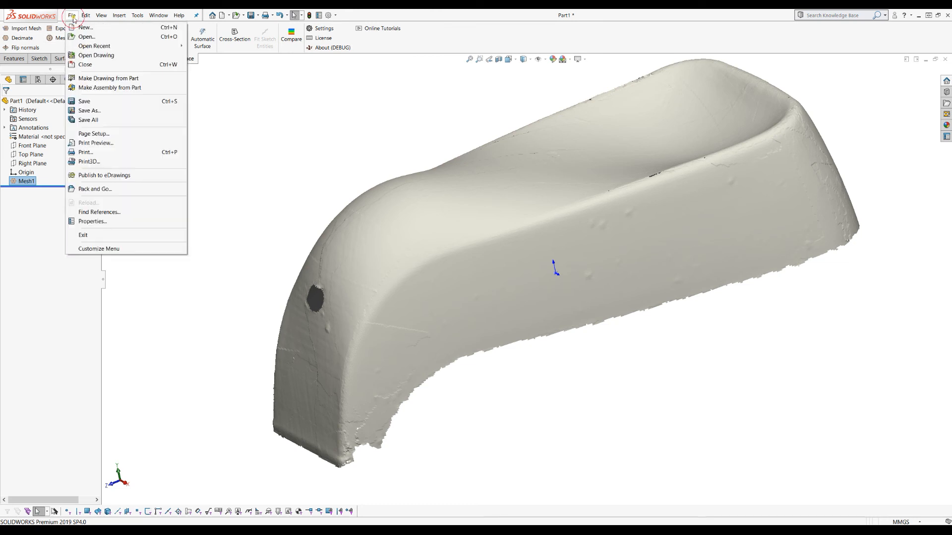
pyautogui.click(377, 128)
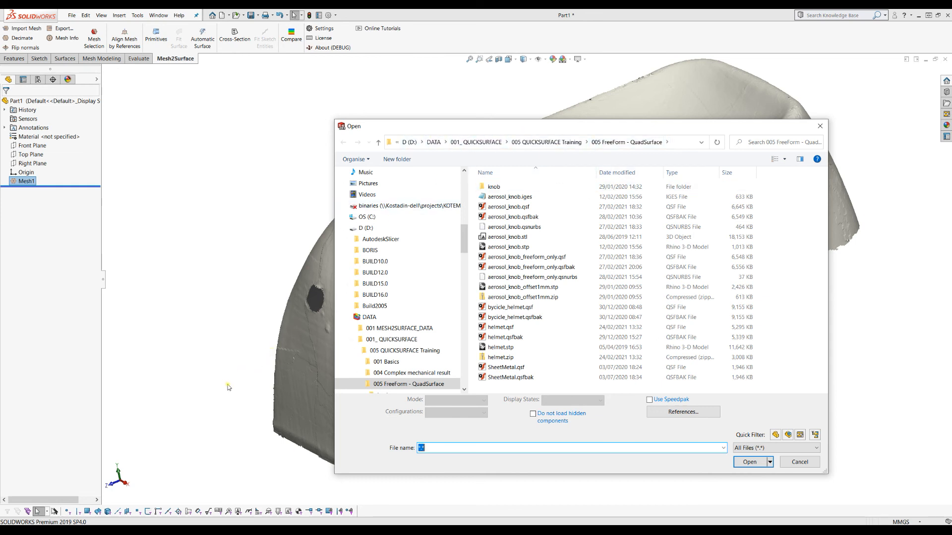
pyautogui.click(751, 449)
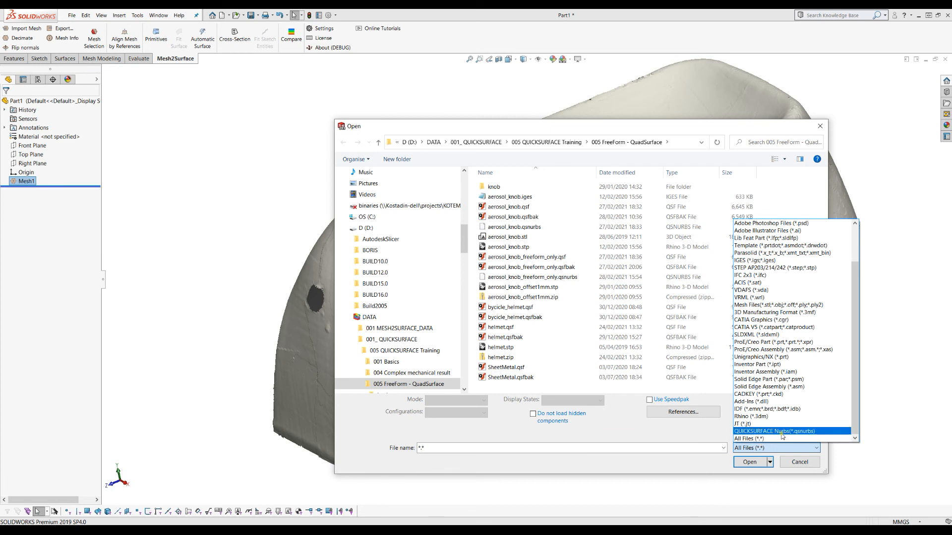
pyautogui.click(772, 433)
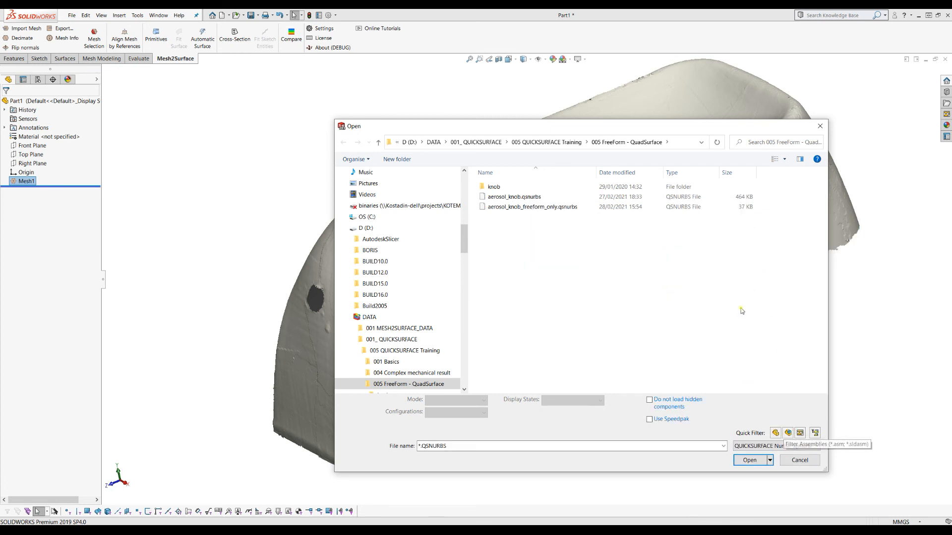
pyautogui.click(552, 207)
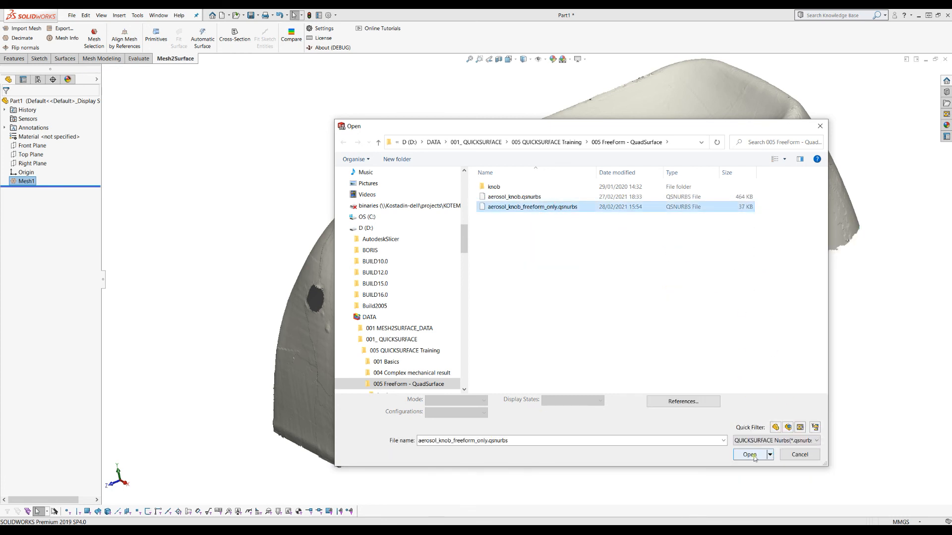
pyautogui.click(751, 455)
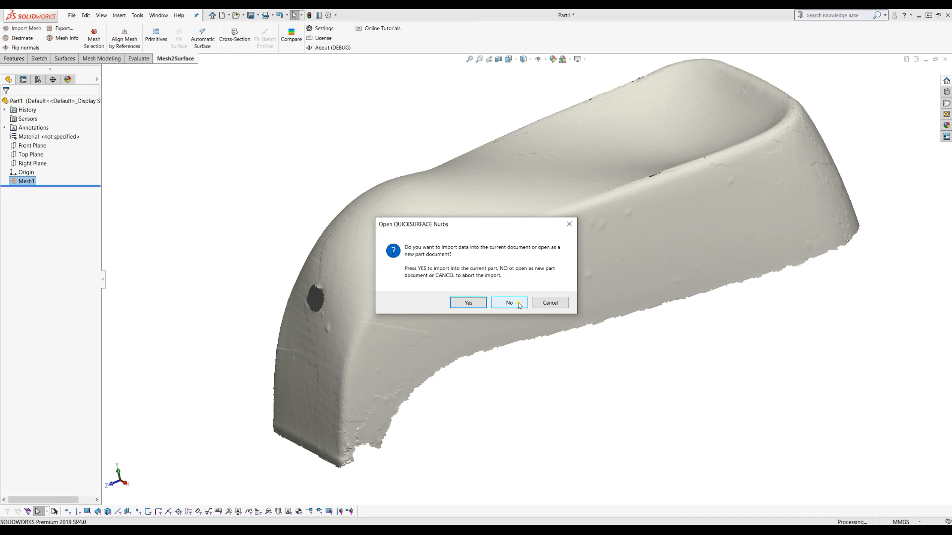
pyautogui.click(468, 303)
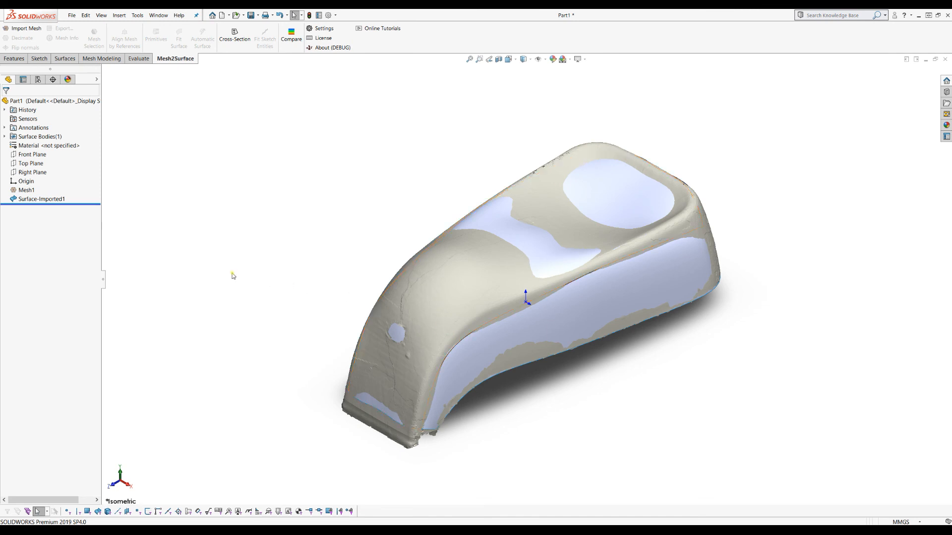
# Step: Hide Mesh1 to view the imported surface body alone
pyautogui.click(15, 191)
pyautogui.click(21, 177)
pyautogui.moveTo(365, 224); pyautogui.dragTo(501, 394, button='middle')
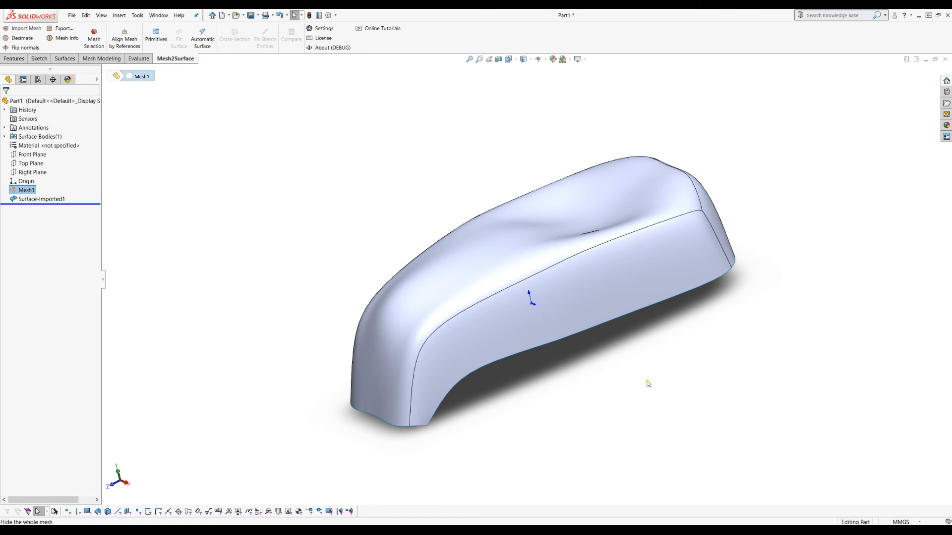